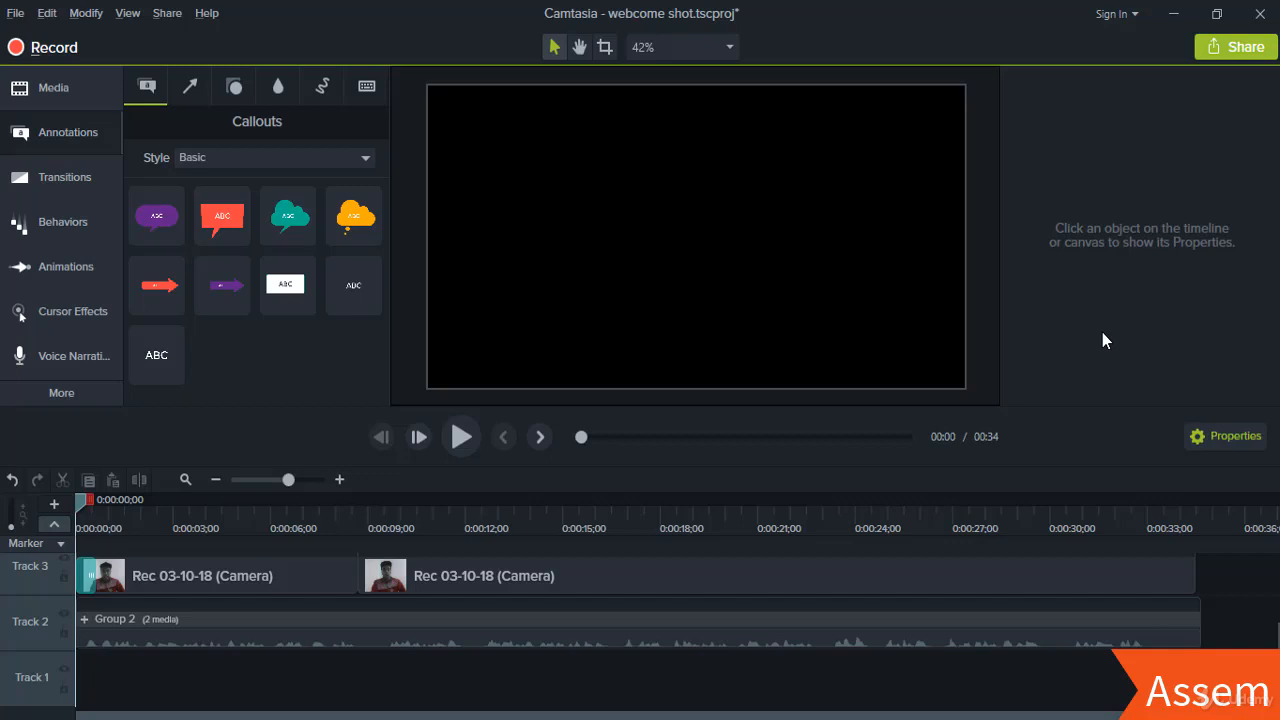
# - Select and then deselect the first camera clip on Track 3
pyautogui.click(289, 584)
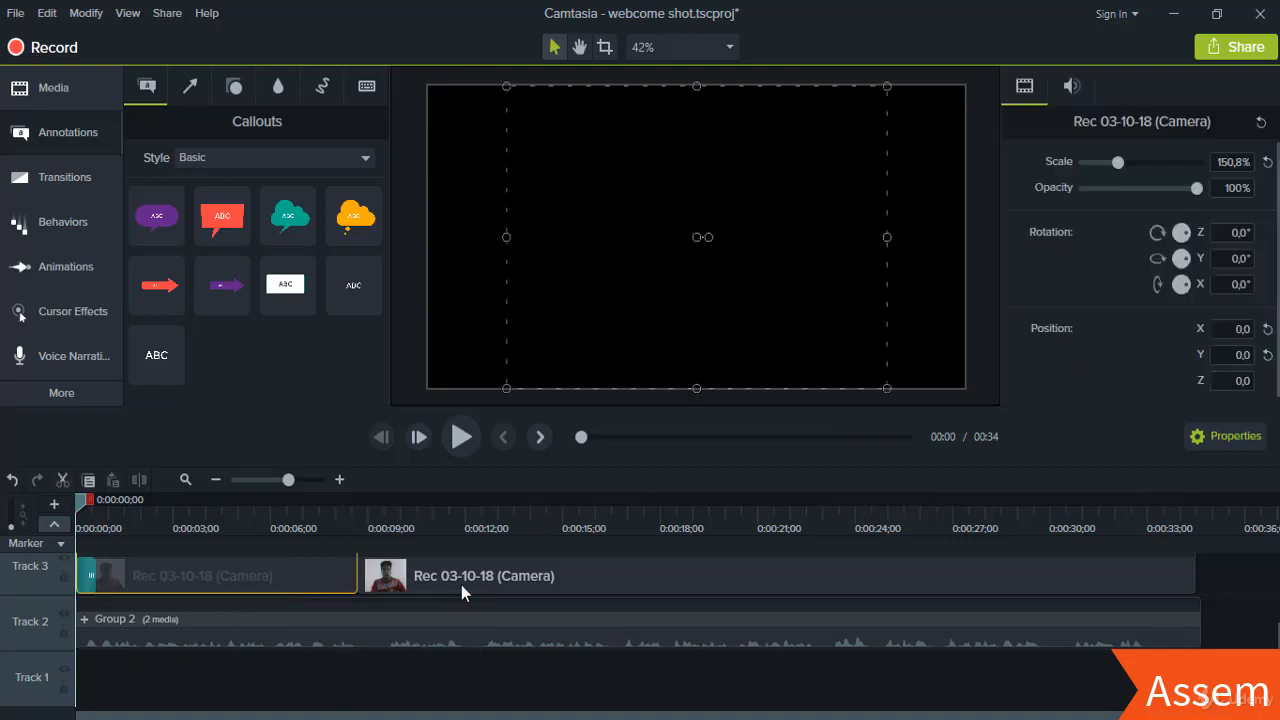
pyautogui.click(851, 699)
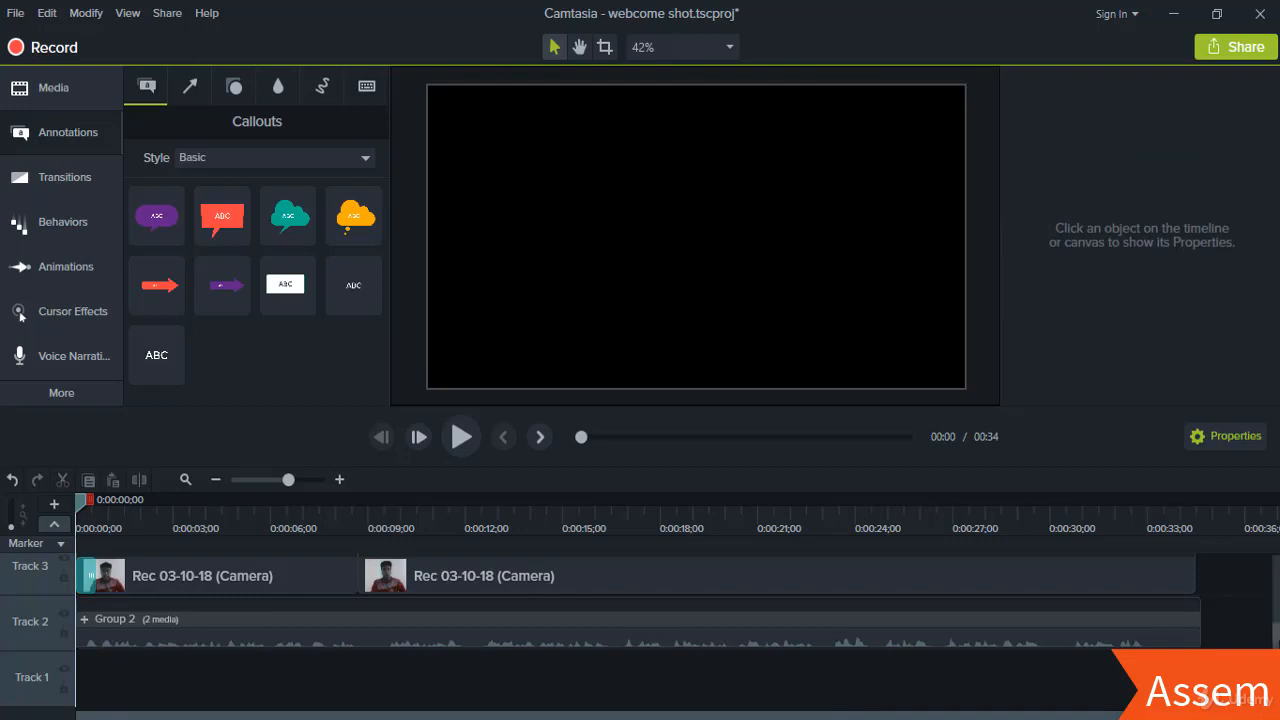
pyautogui.scroll(2, 640, 630)
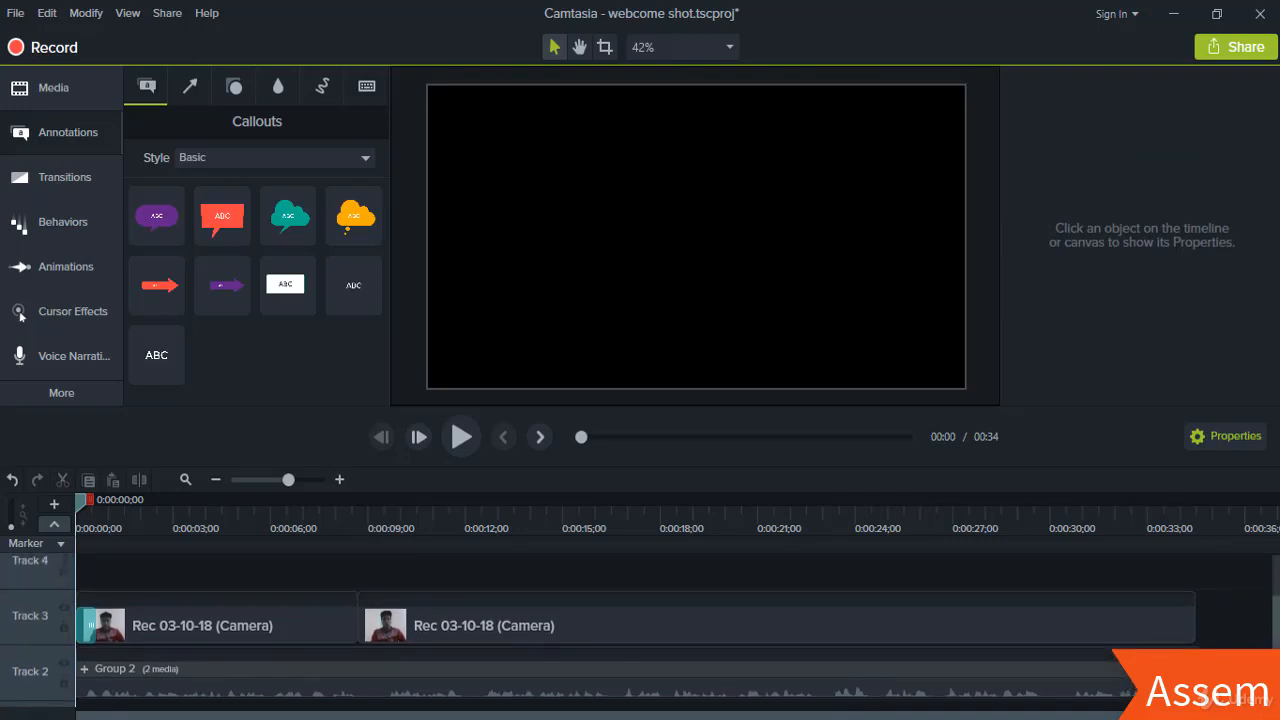
# - Open the Library and expand the Motion Graphics - Lower Thirds folder
pyautogui.click(82, 85)
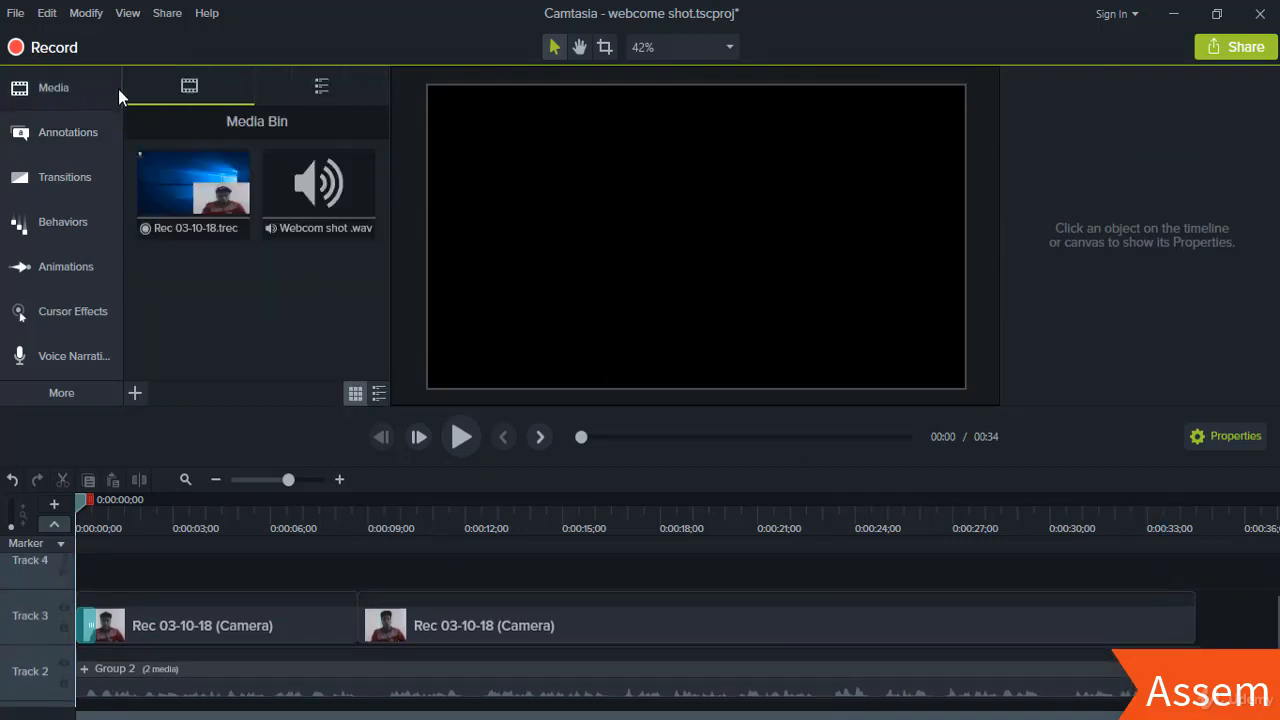
pyautogui.click(303, 88)
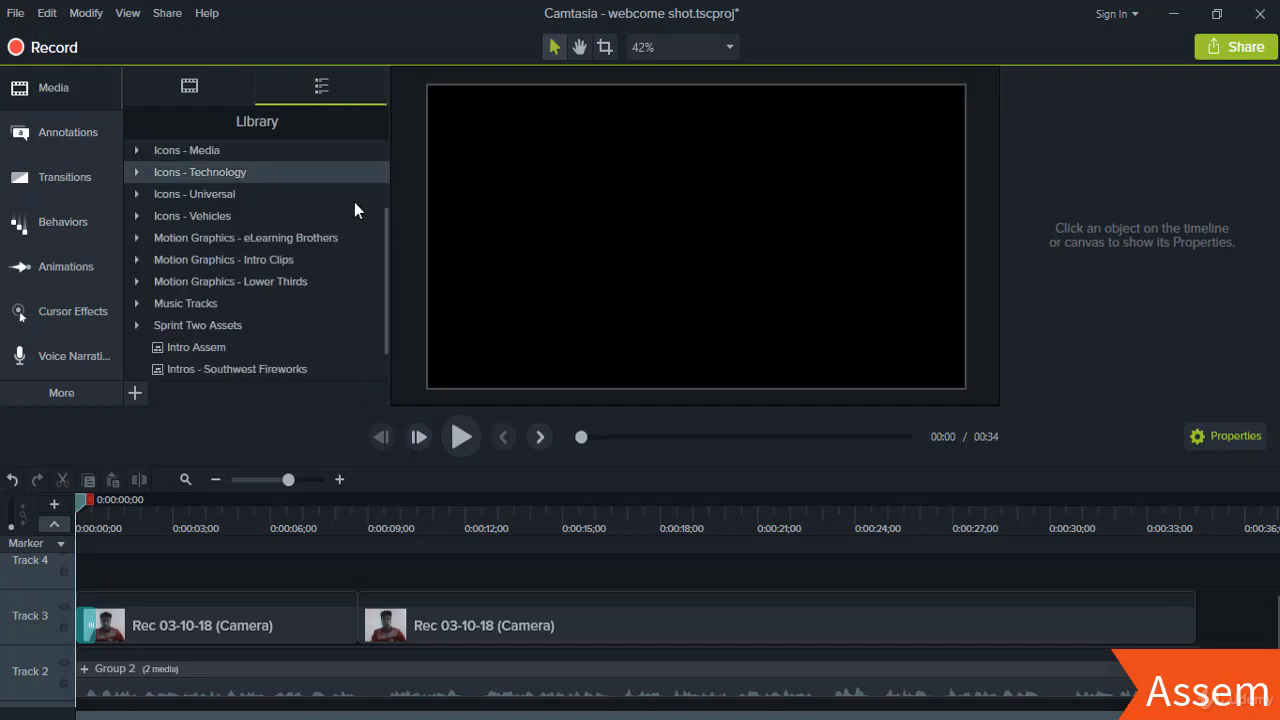
pyautogui.moveTo(381, 260)
pyautogui.mouseDown()
pyautogui.moveTo(387, 160)
pyautogui.moveTo(384, 271)
pyautogui.mouseUp()
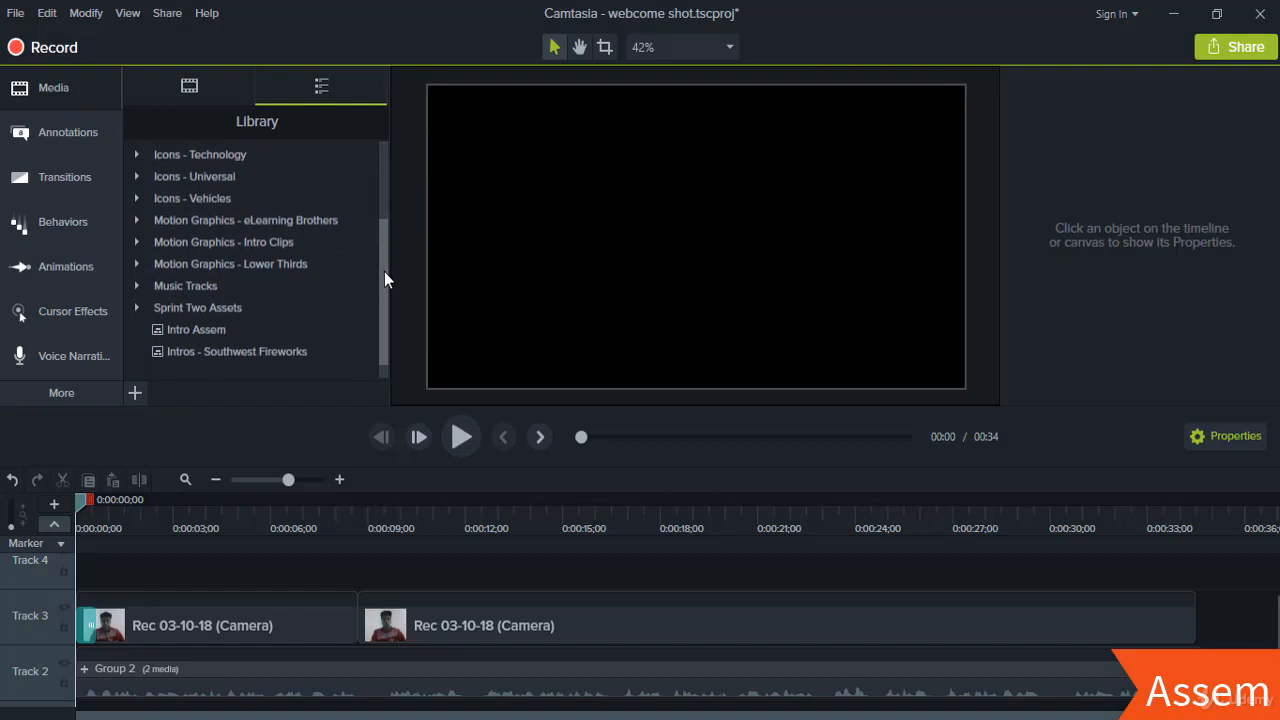
pyautogui.click(138, 265)
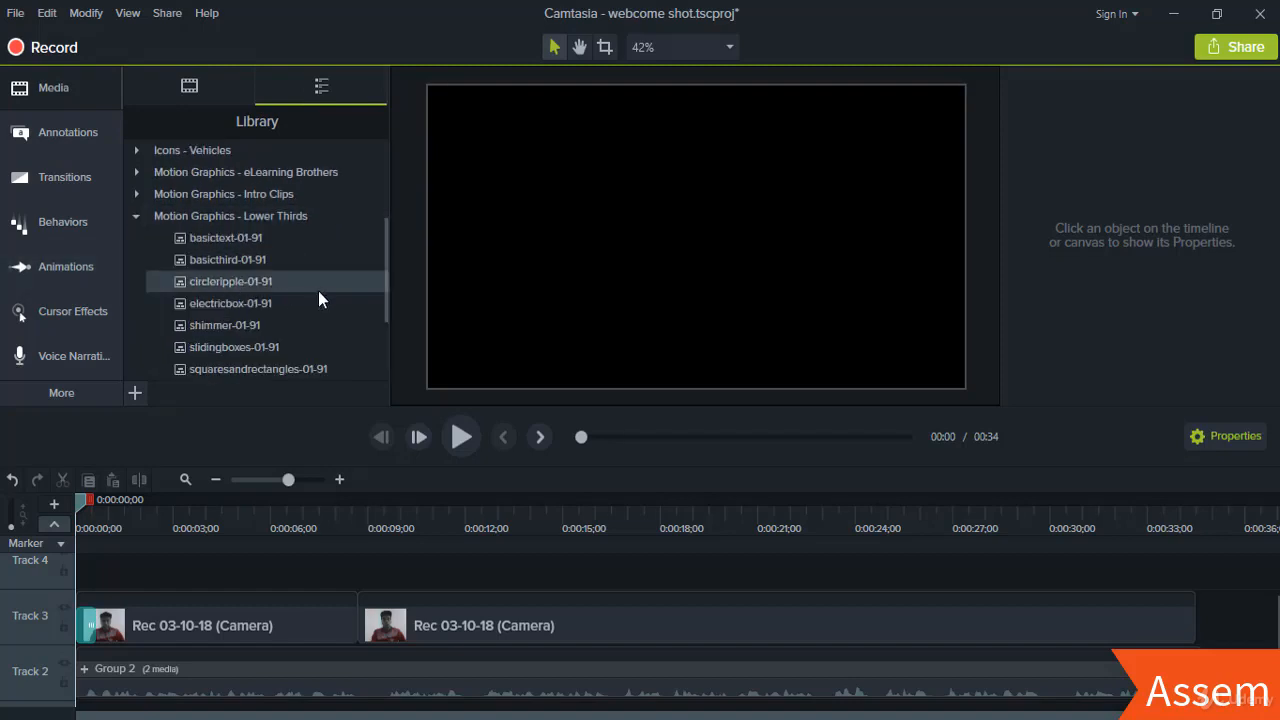
pyautogui.moveTo(384, 241); pyautogui.dragTo(383, 258)
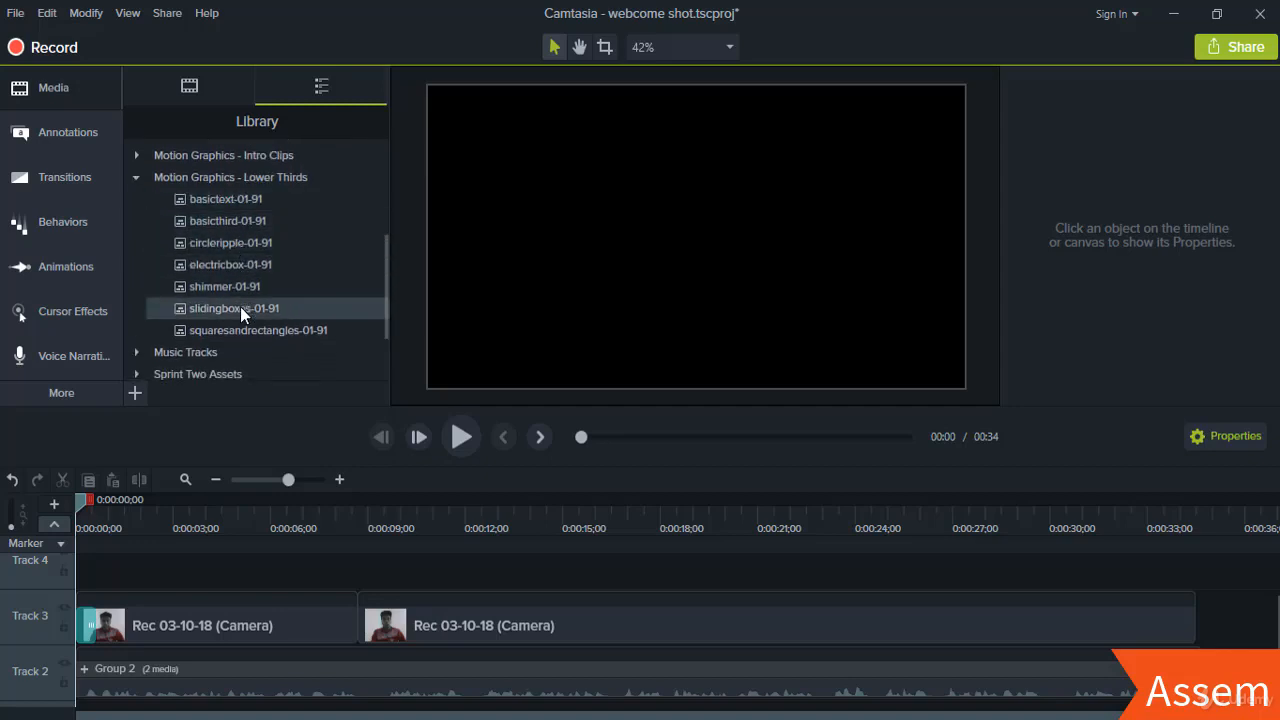
pyautogui.doubleClick(226, 202)
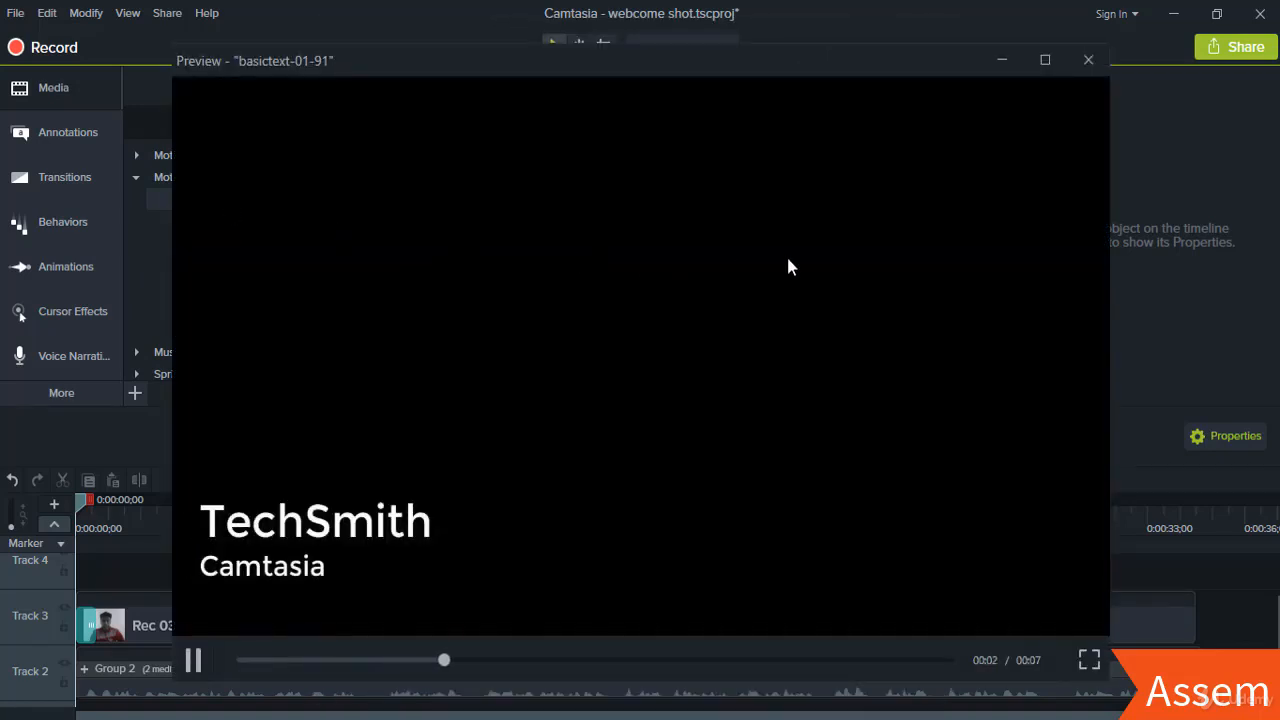
pyautogui.click(1085, 61)
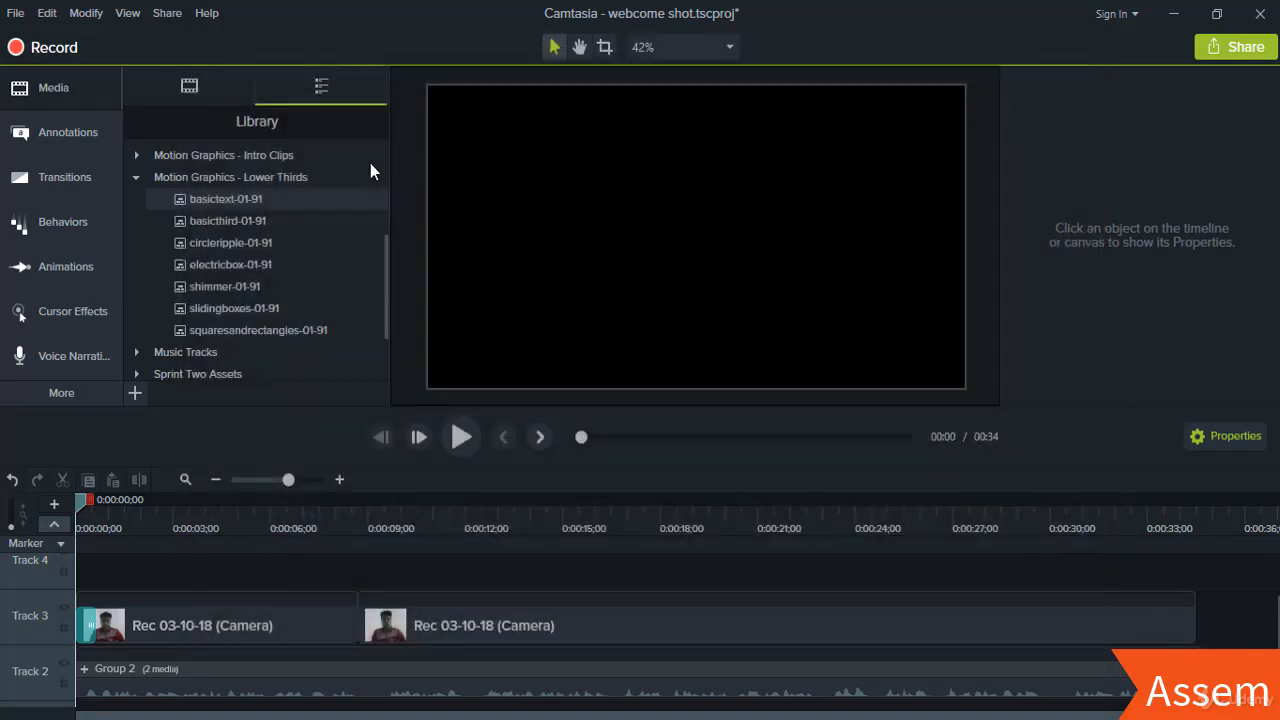
pyautogui.doubleClick(241, 219)
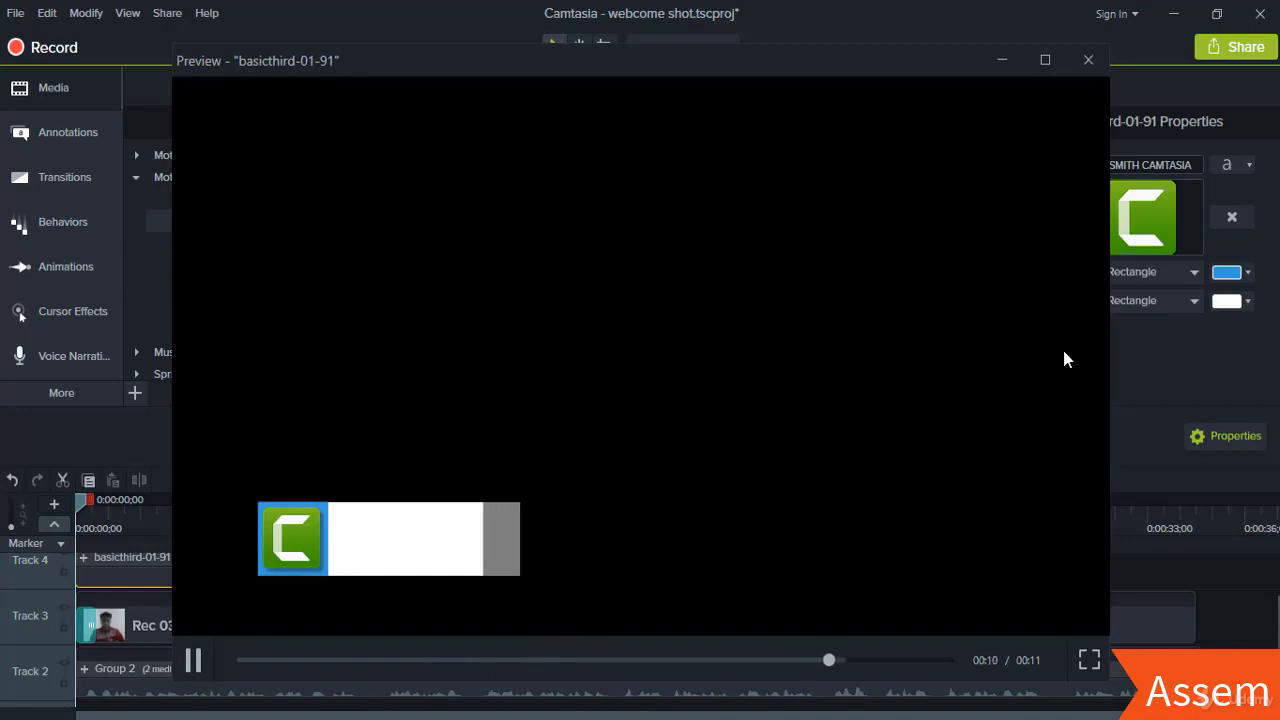
pyautogui.click(1088, 60)
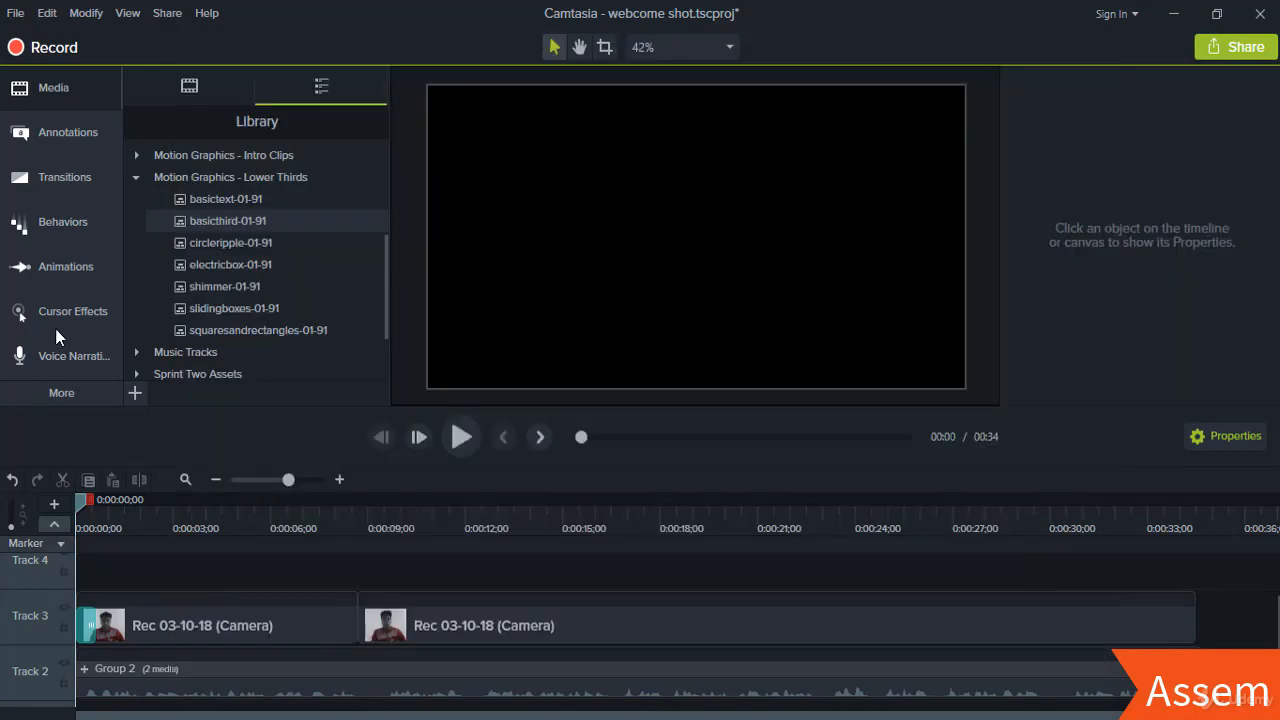
pyautogui.doubleClick(210, 287)
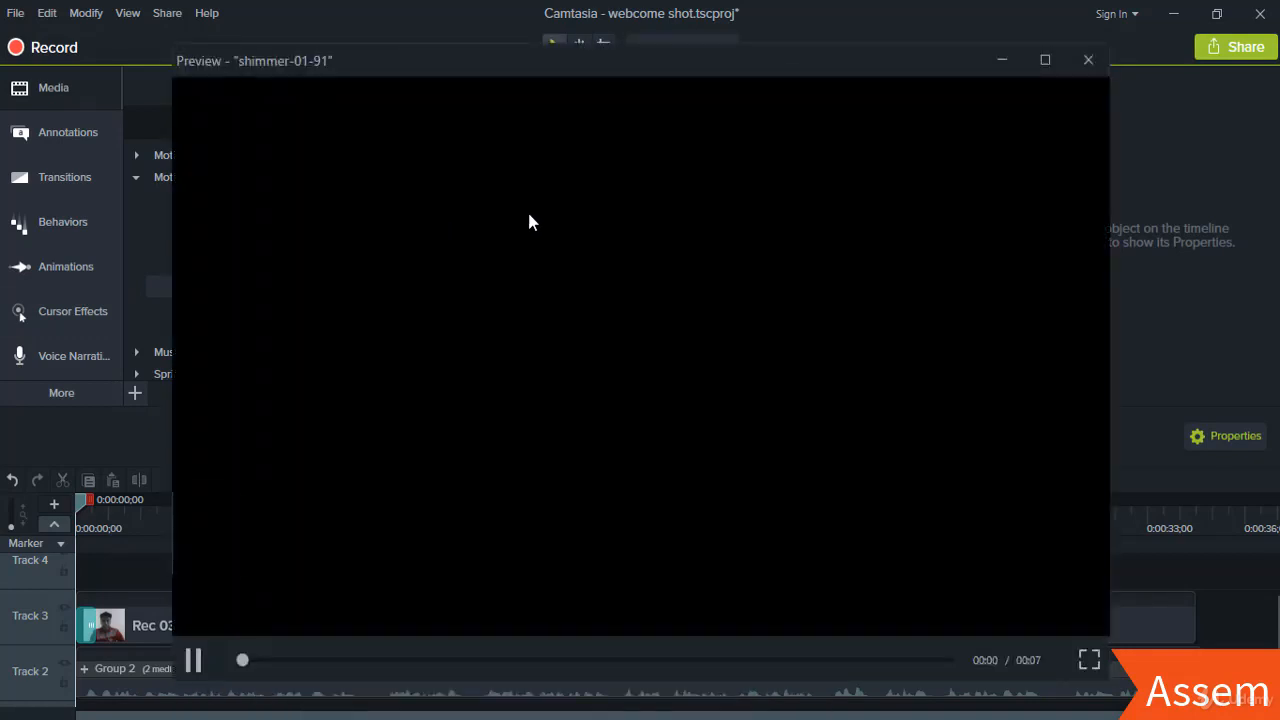
pyautogui.click(1086, 61)
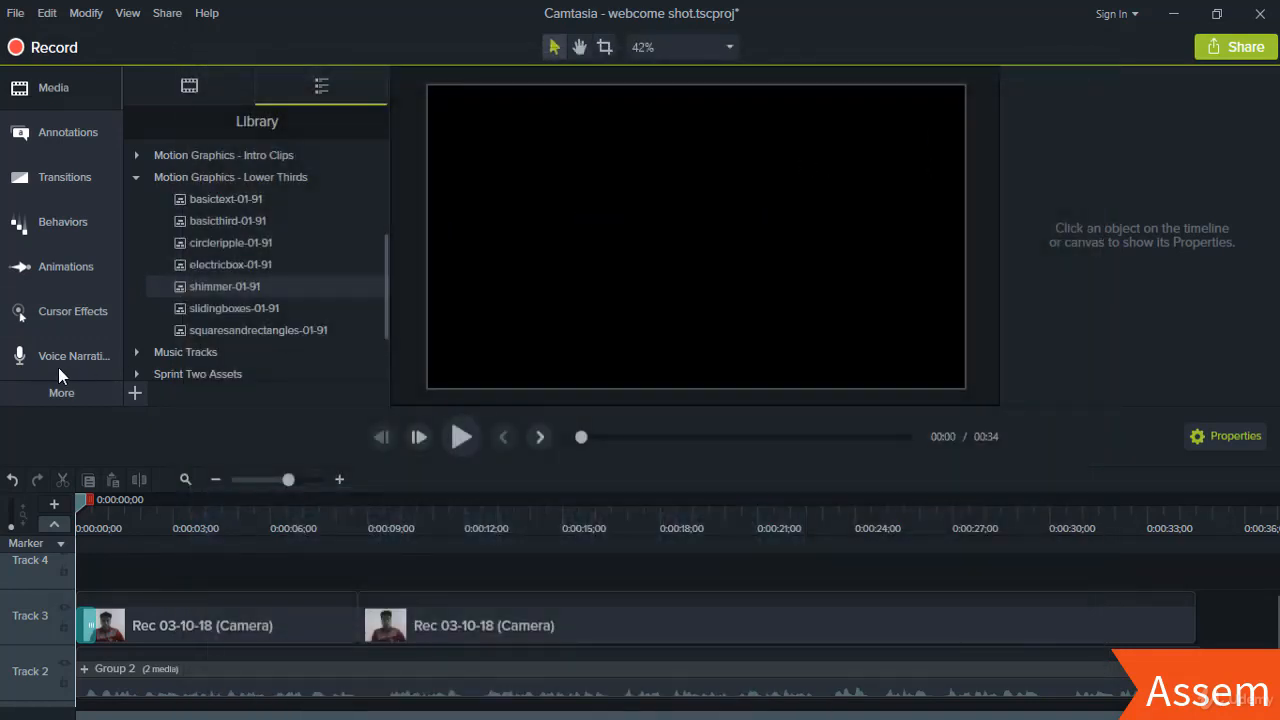
# - Drag the shimmer-01-91 lower third onto Track 4 and align it to 0:00
pyautogui.moveTo(199, 284); pyautogui.dragTo(81, 579)
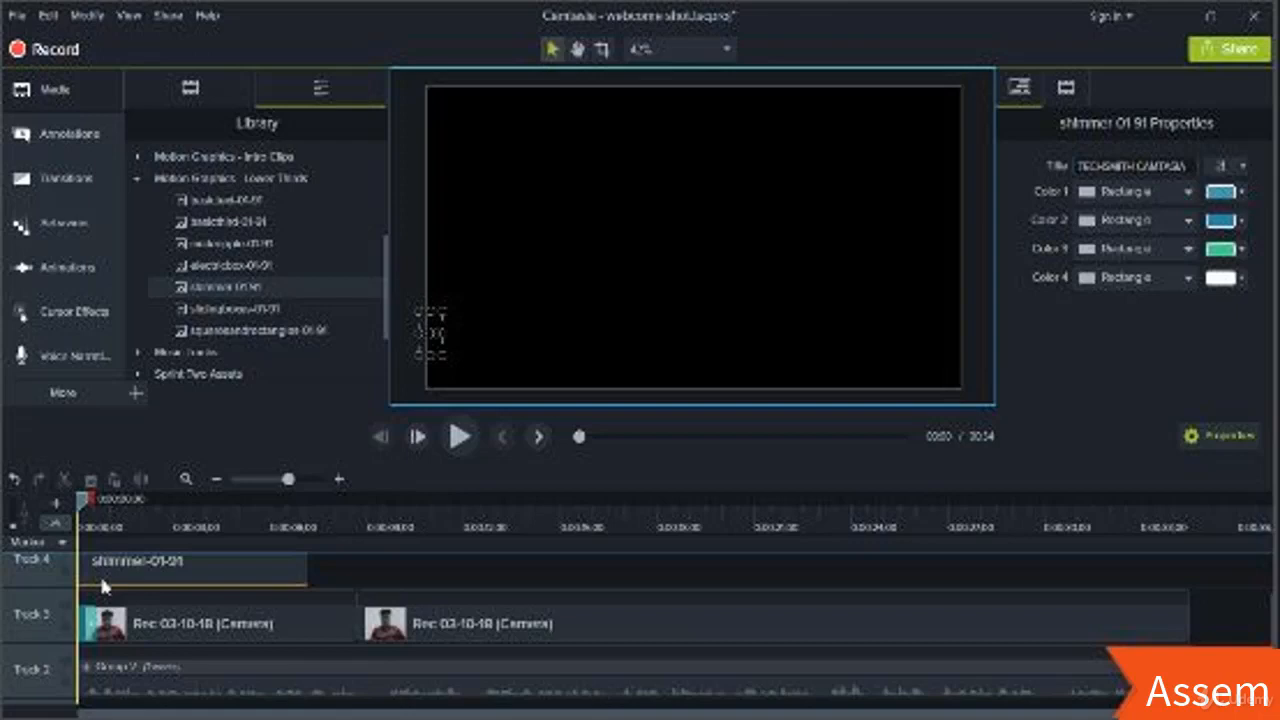
pyautogui.moveTo(99, 573); pyautogui.dragTo(14, 578)
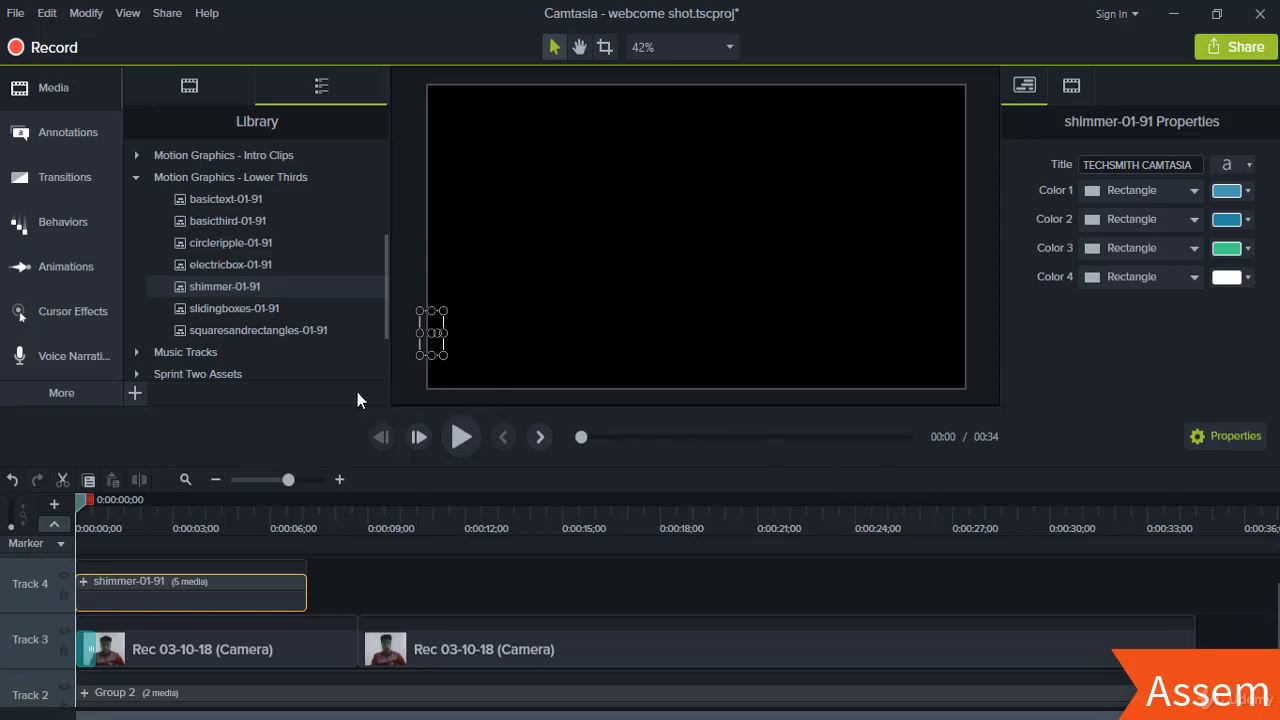
# - Preview the lower third from the start, then lengthen the shimmer clip on Track 4
pyautogui.click(90, 501)
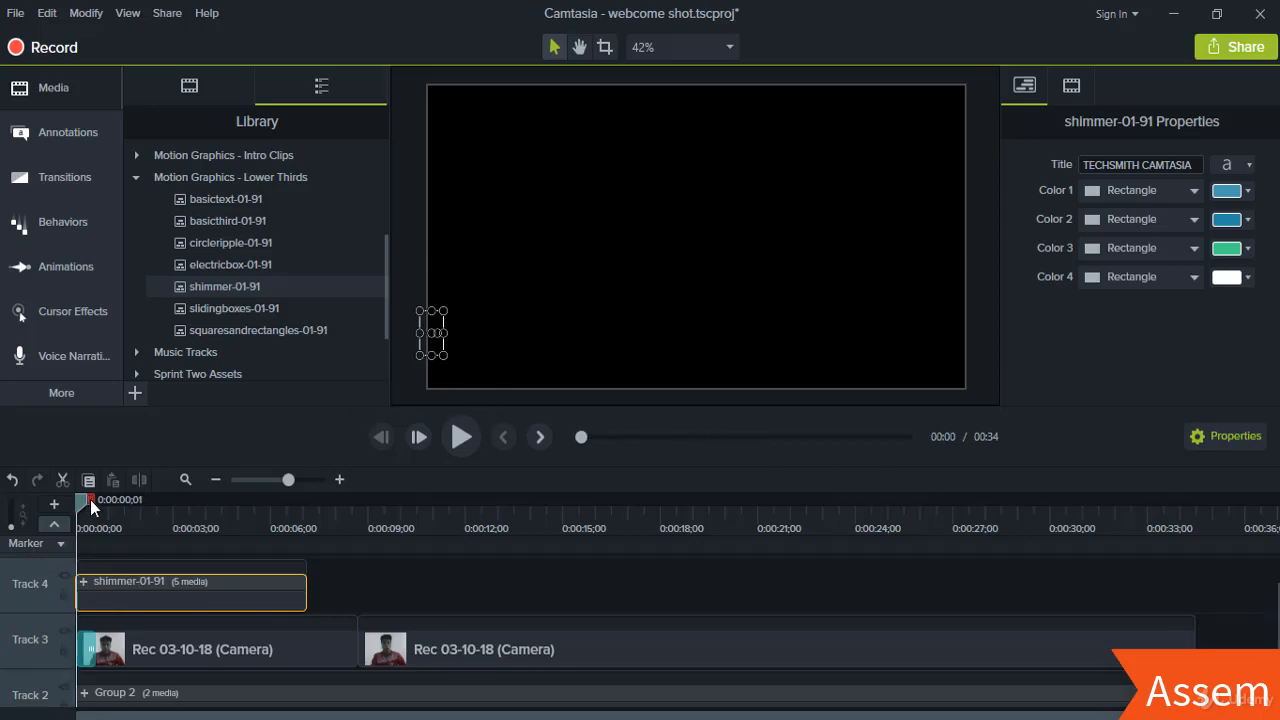
pyautogui.moveTo(90, 501); pyautogui.dragTo(56, 500)
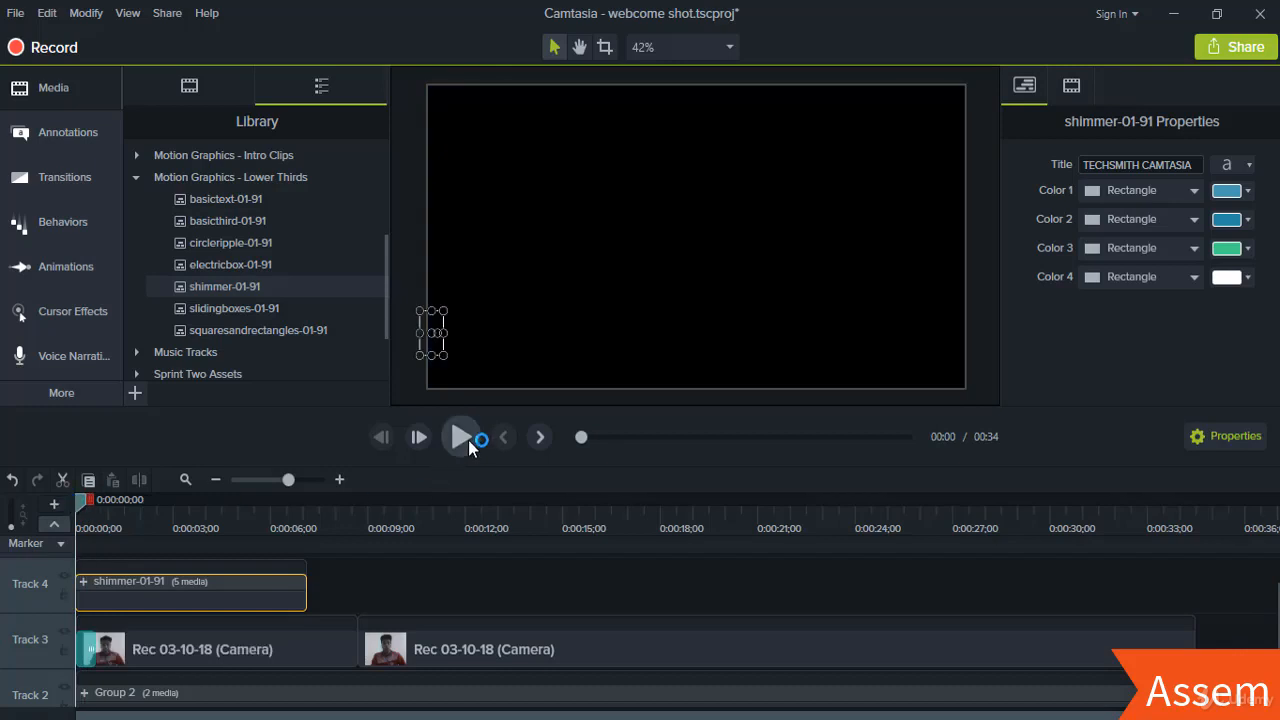
pyautogui.click(468, 440)
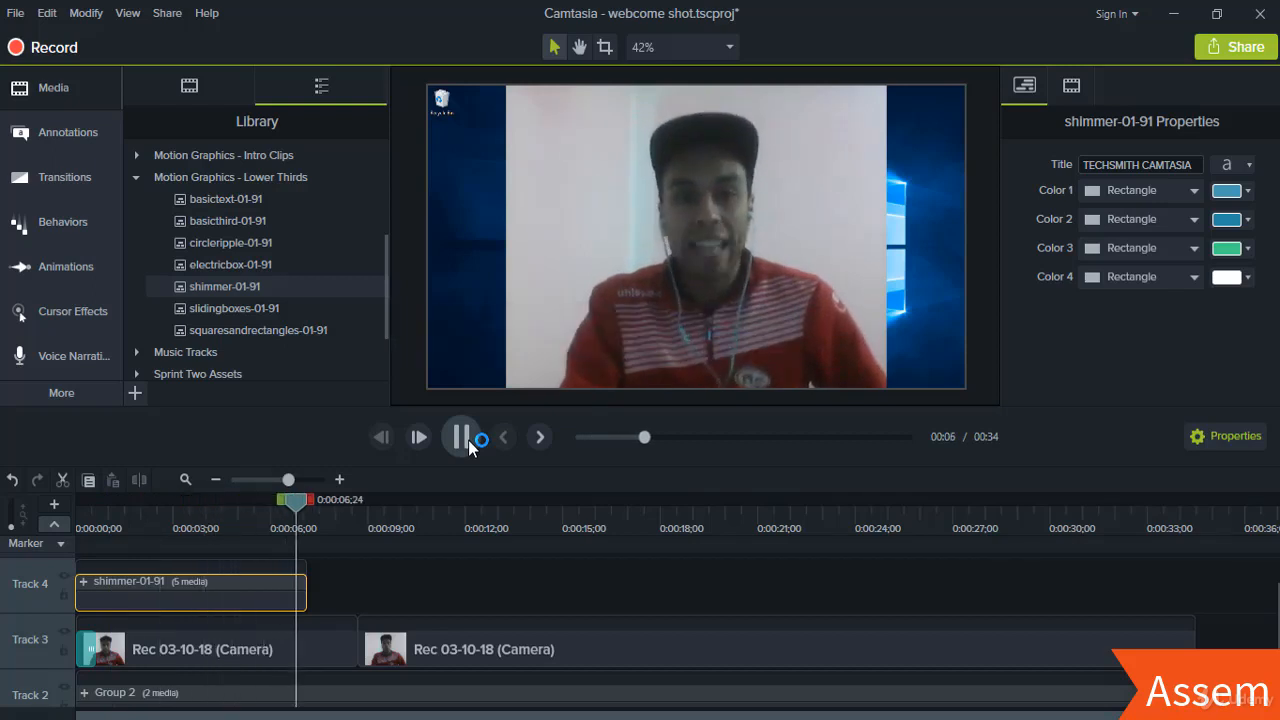
pyautogui.click(466, 440)
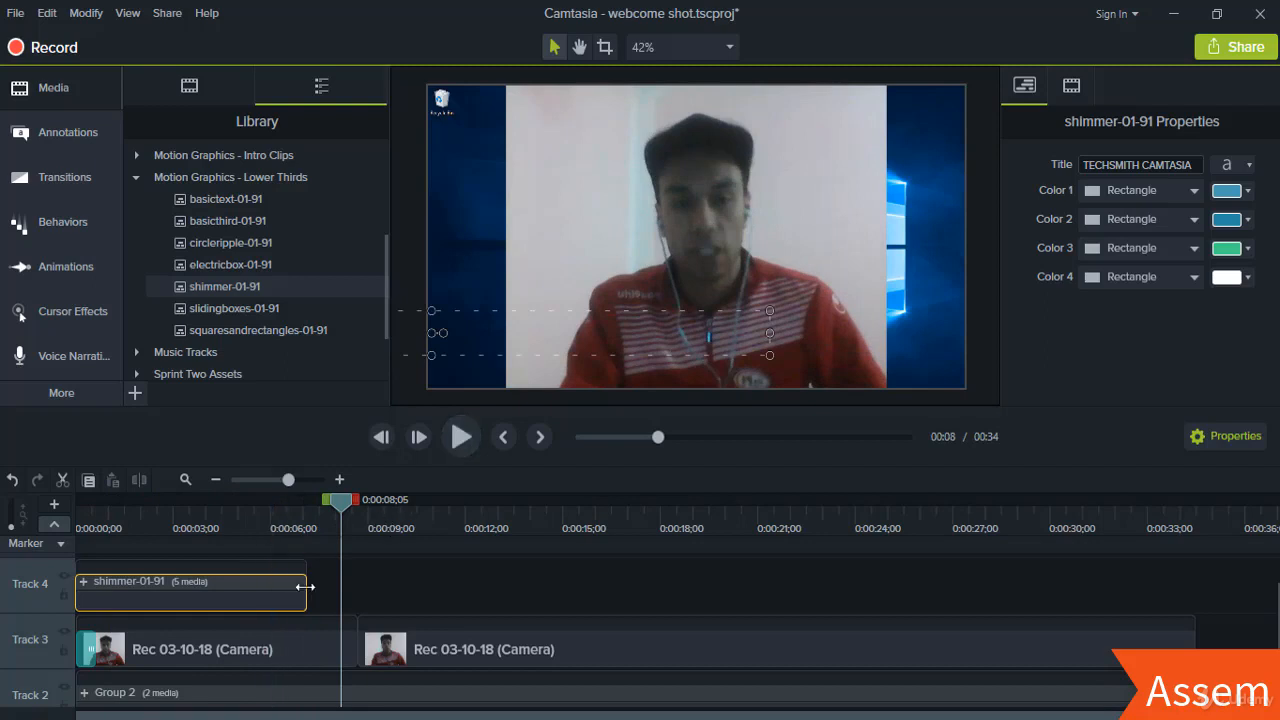
pyautogui.moveTo(305, 587); pyautogui.dragTo(357, 587)
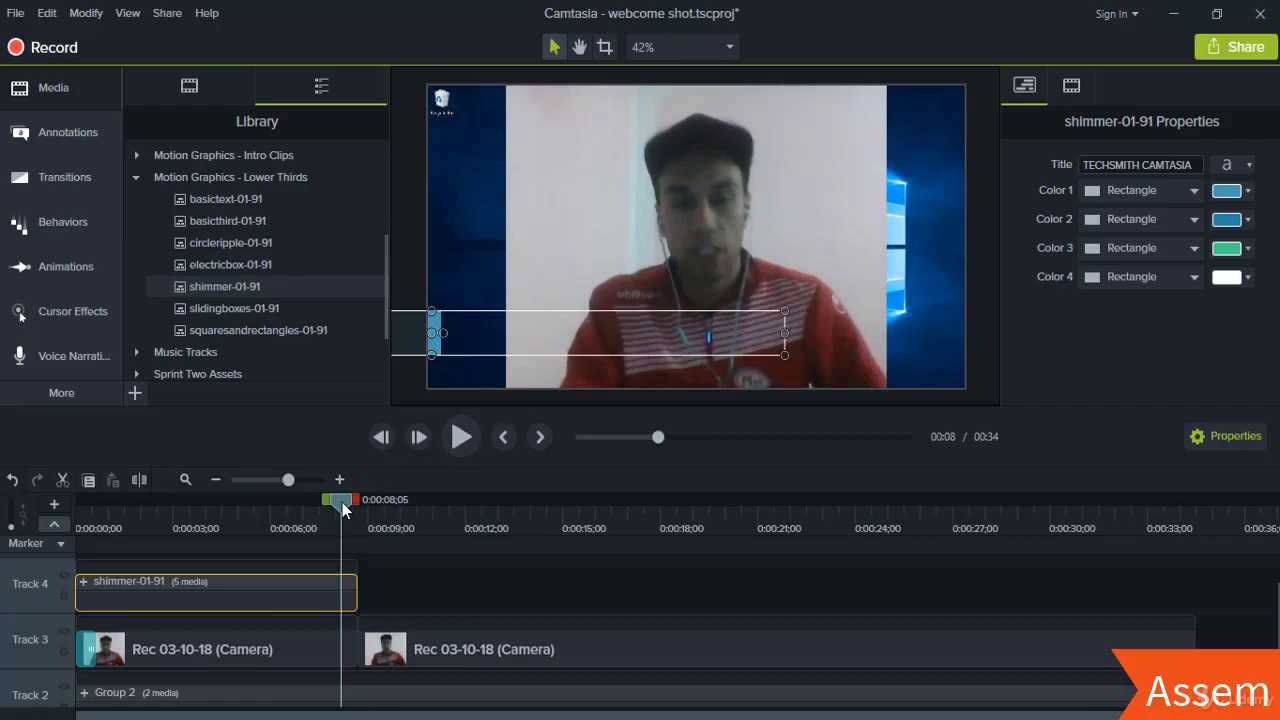
# - Replace the TECHSMITH CAMTASIA title with the presenter's name and play back to check
pyautogui.moveTo(342, 502); pyautogui.dragTo(289, 501)
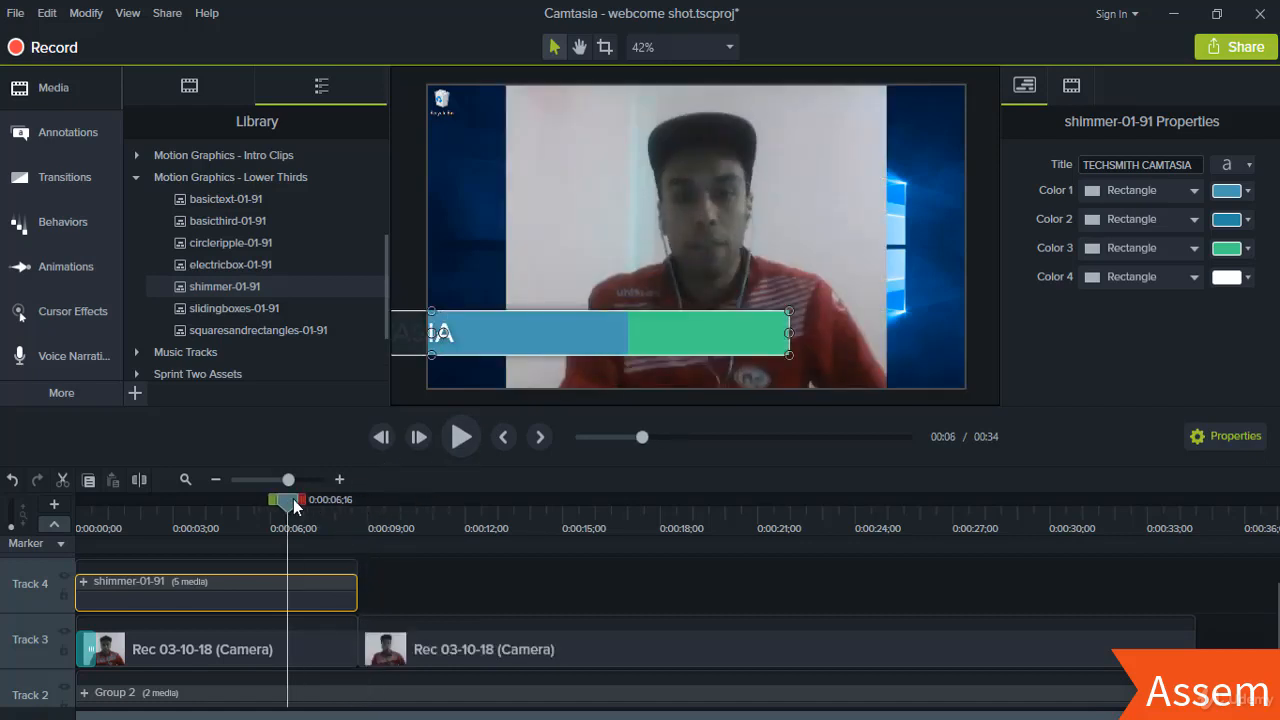
pyautogui.moveTo(307, 503); pyautogui.dragTo(199, 495)
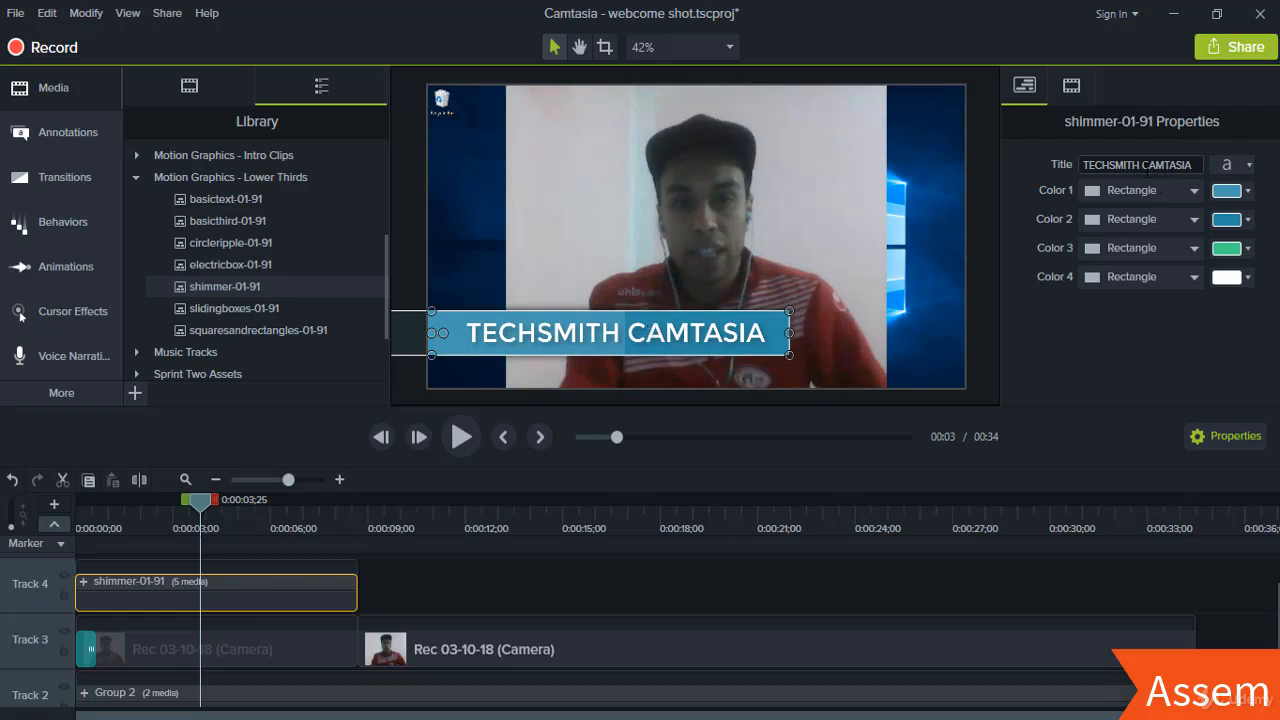
pyautogui.click(1148, 168)
pyautogui.write('Assem Hafsi')
pyautogui.moveTo(200, 503); pyautogui.dragTo(63, 512)
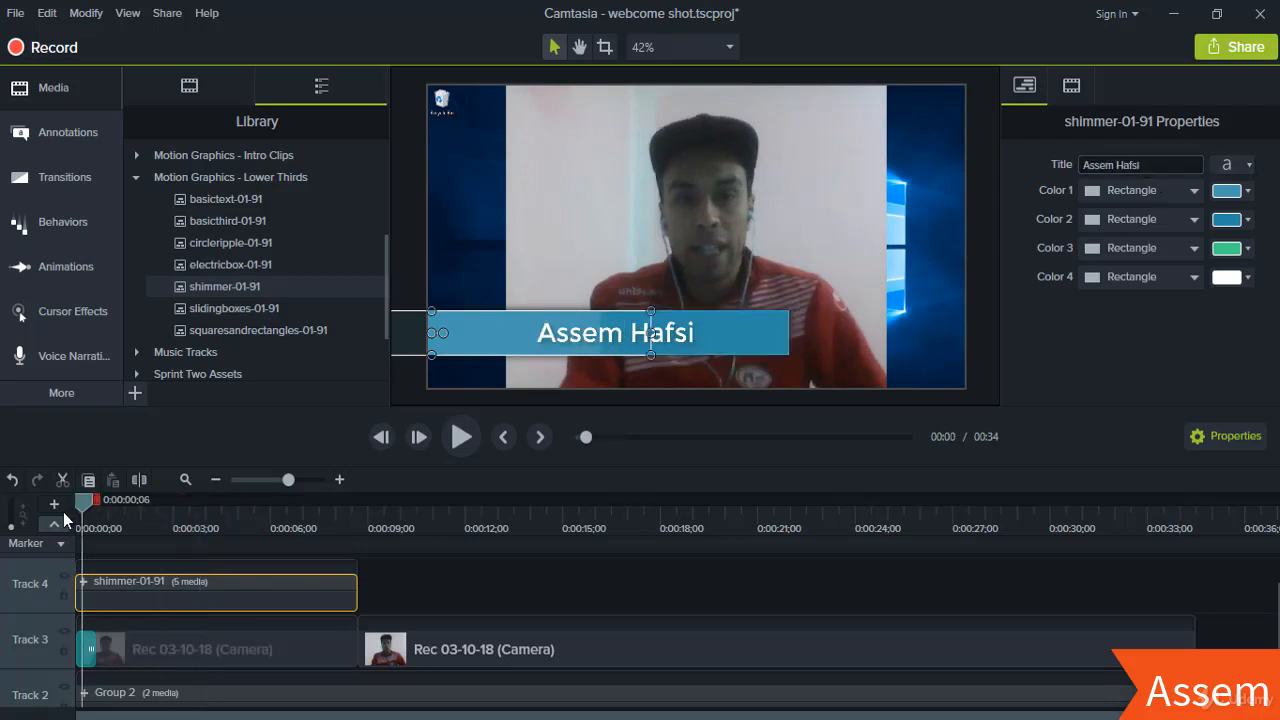
pyautogui.click(469, 438)
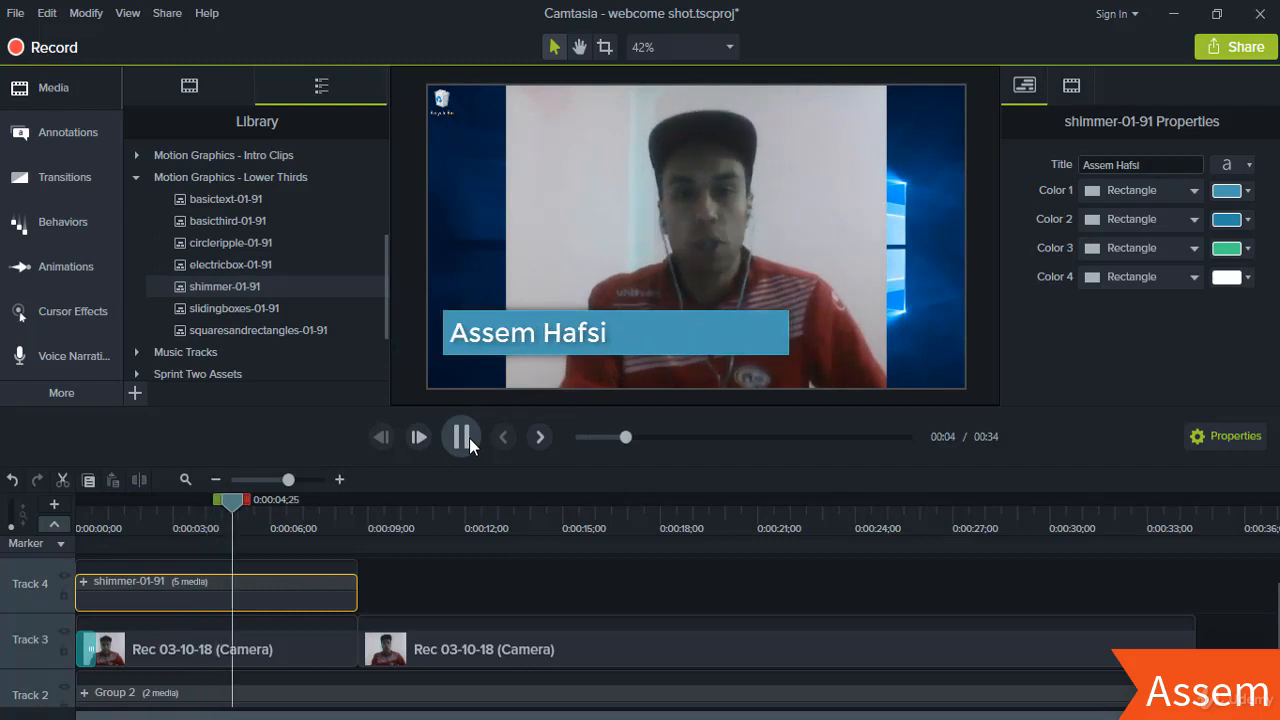
# - Pause playback and scrub back to about 0:04 where the lower third is visible
pyautogui.click(461, 437)
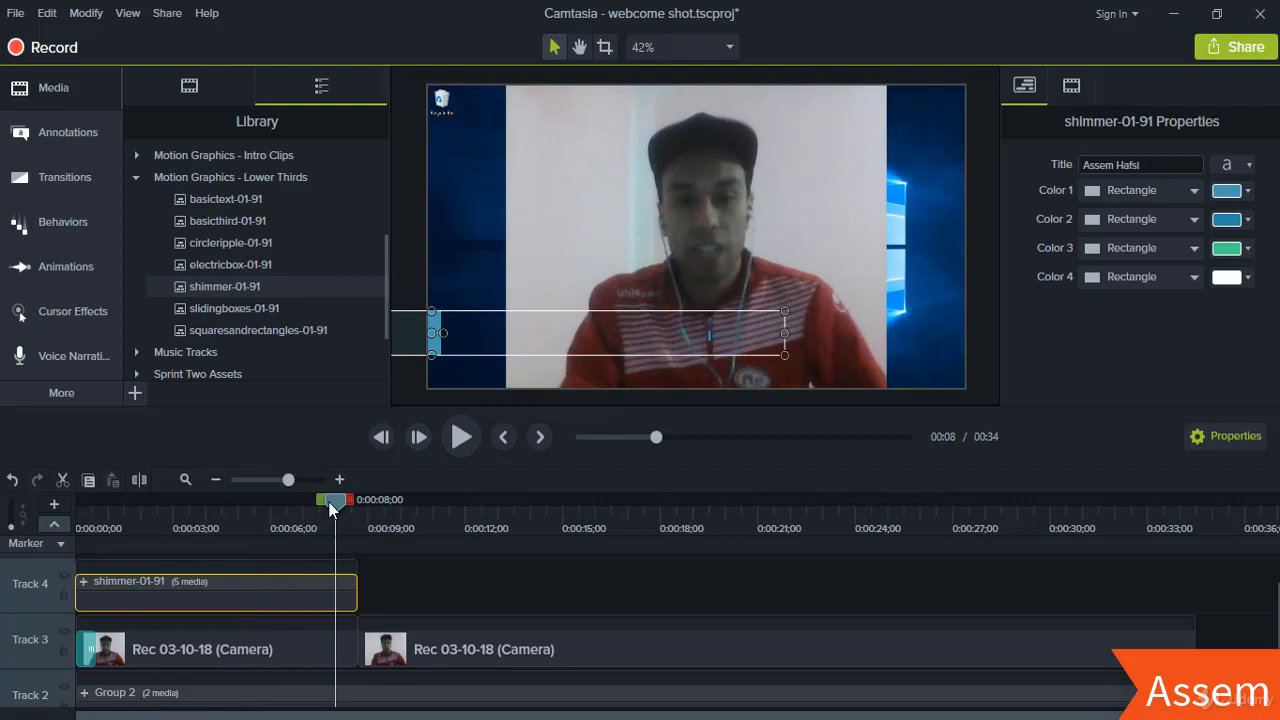
pyautogui.moveTo(278, 505); pyautogui.dragTo(211, 502)
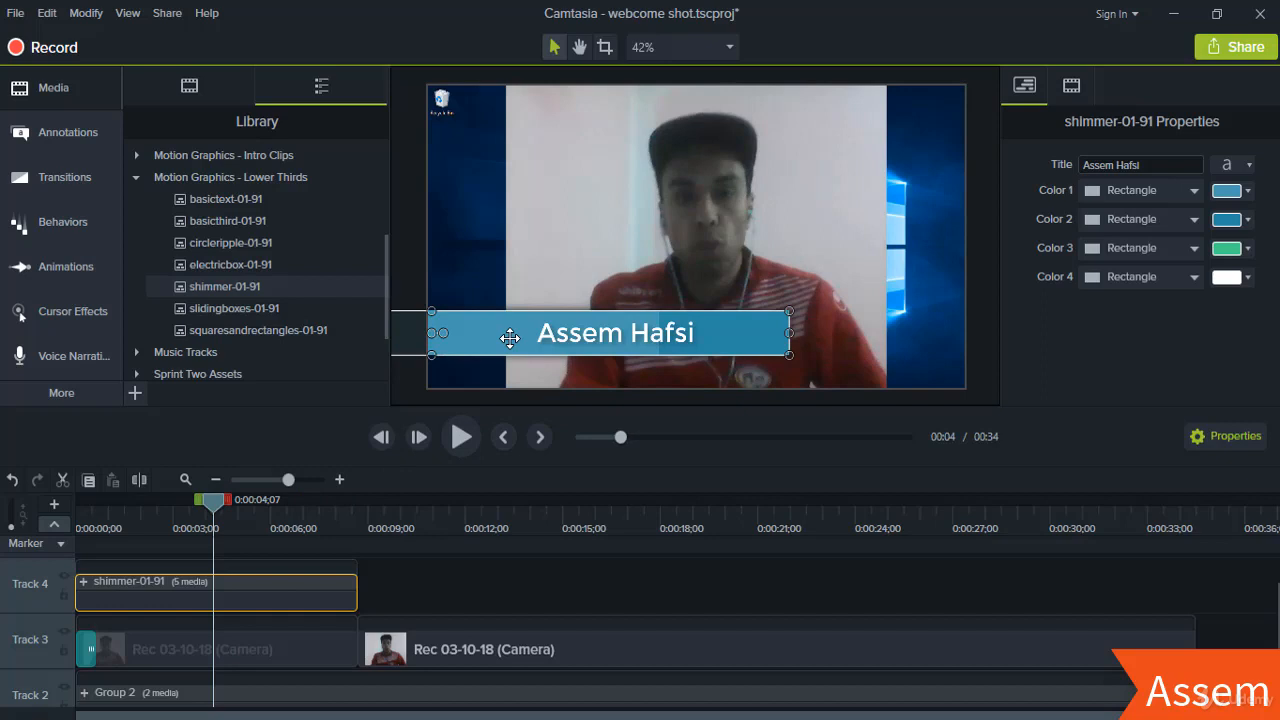
# - Move the lower third down to the frame's bottom edge and play back to verify it
pyautogui.moveTo(510, 338); pyautogui.dragTo(637, 359)
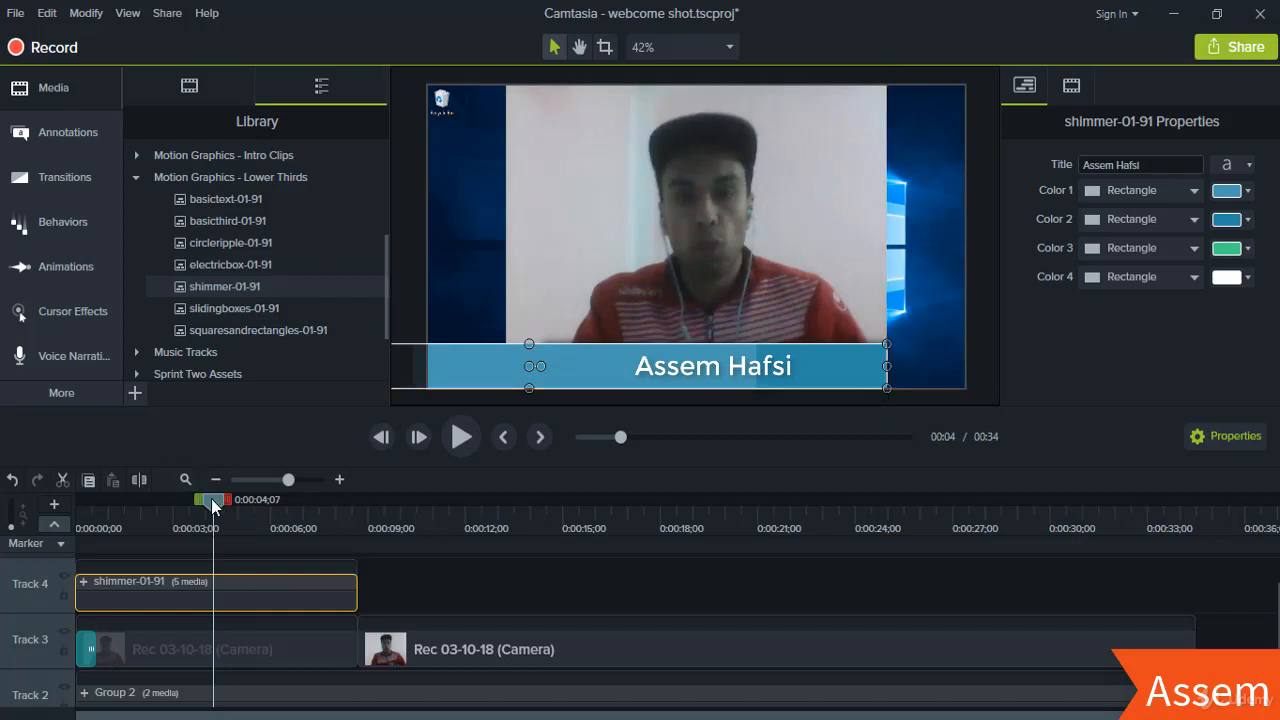
pyautogui.moveTo(212, 500); pyautogui.dragTo(72, 501)
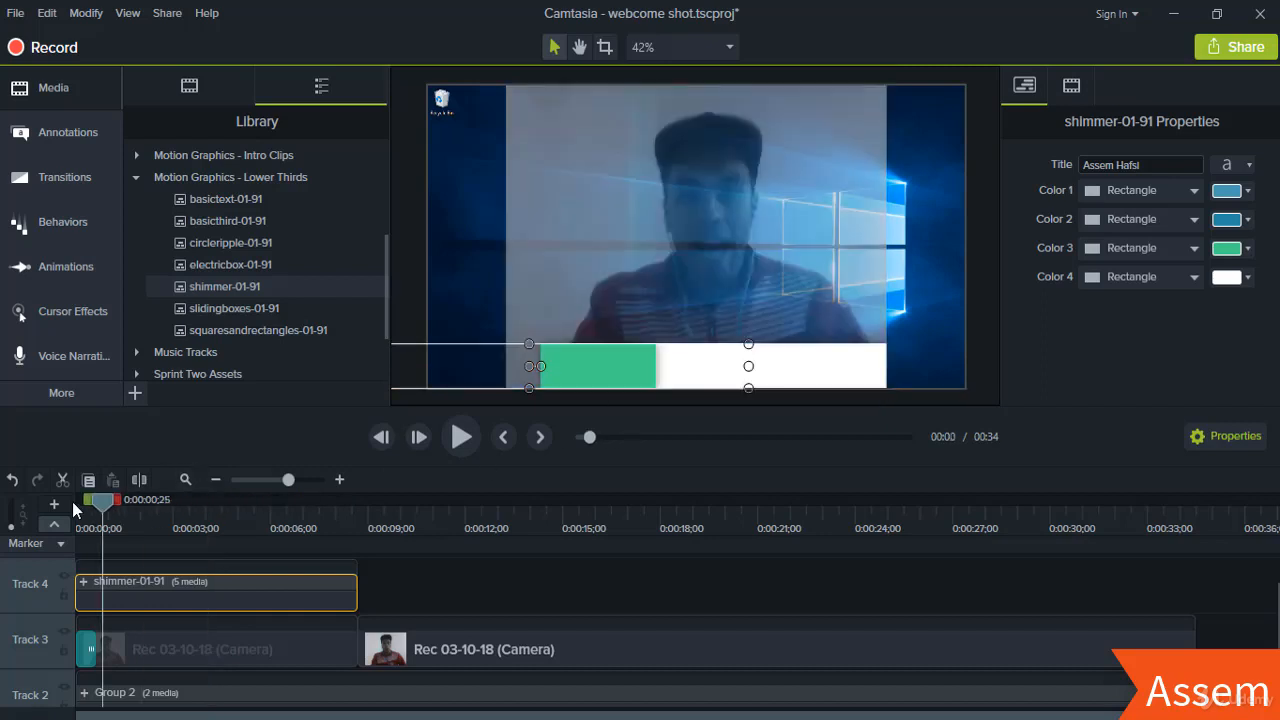
pyautogui.click(461, 437)
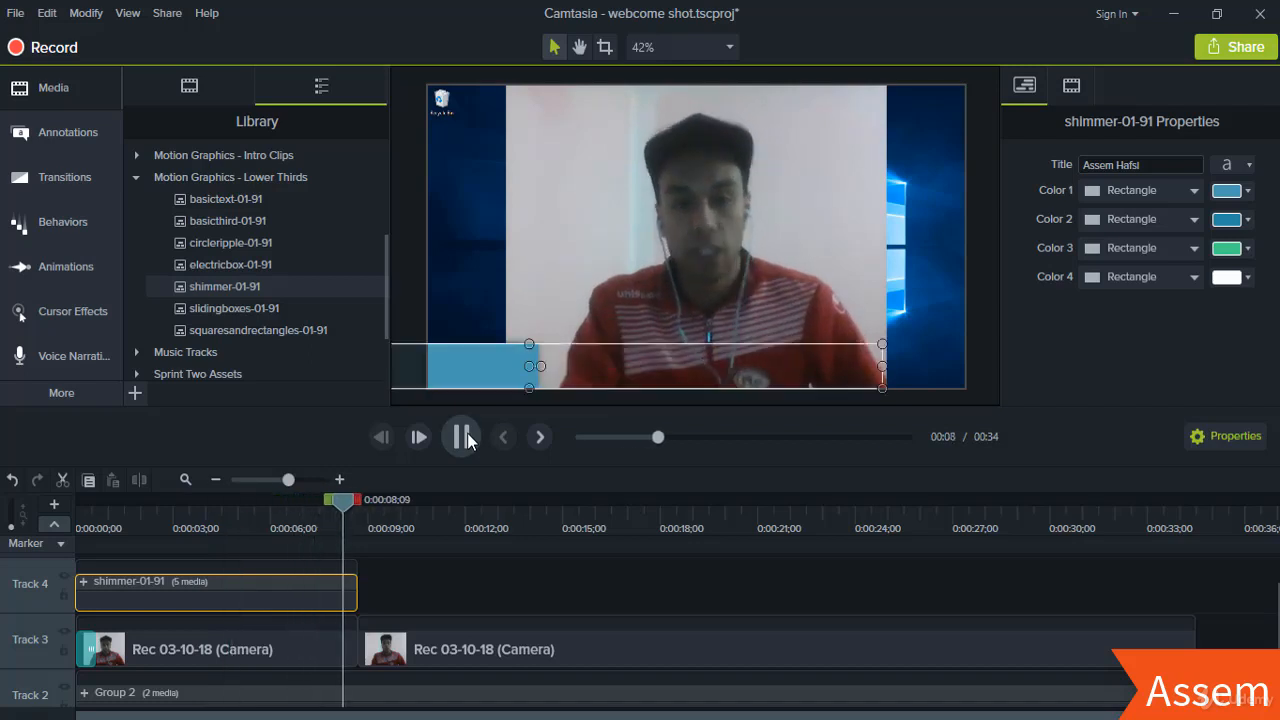
pyautogui.click(463, 437)
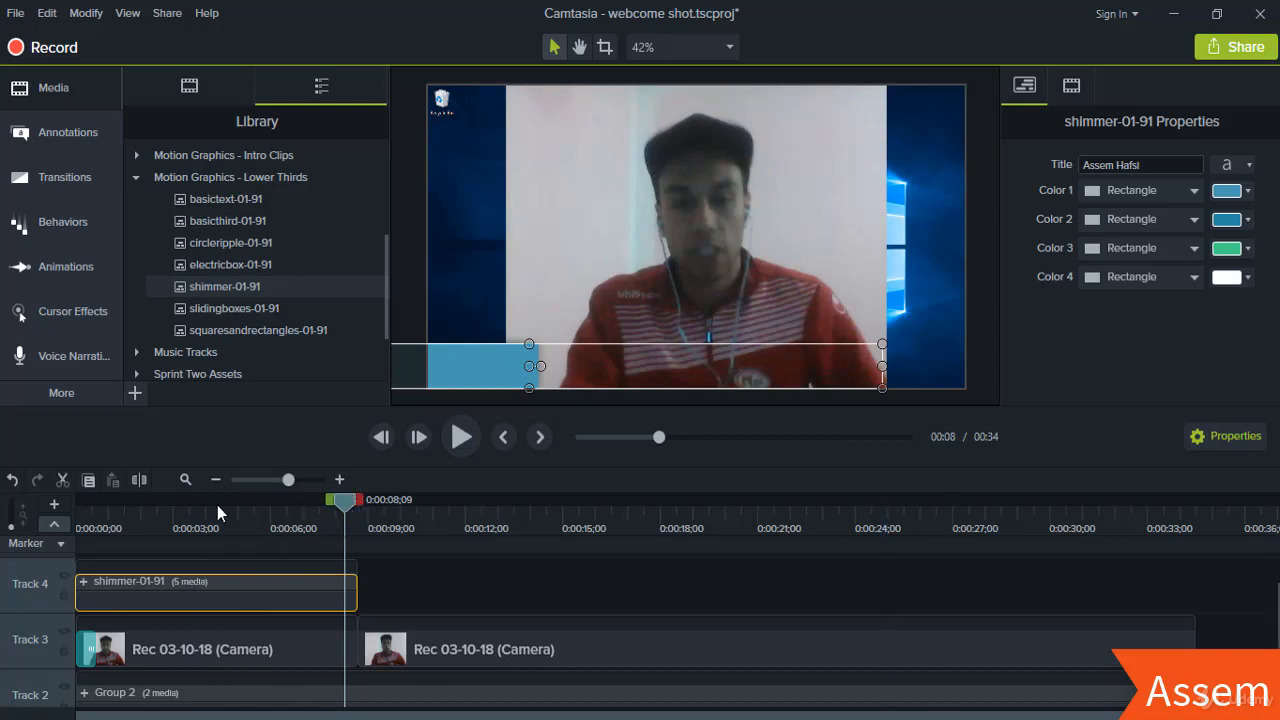
pyautogui.click(173, 499)
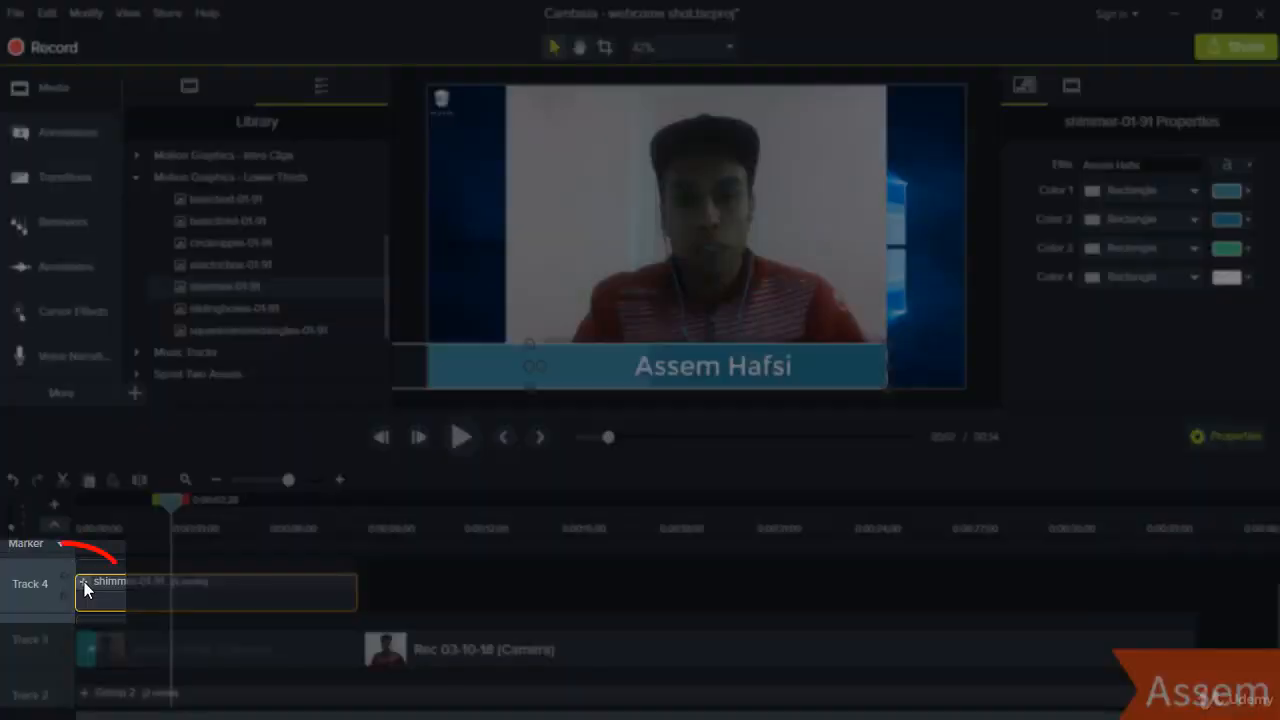
pyautogui.click(84, 586)
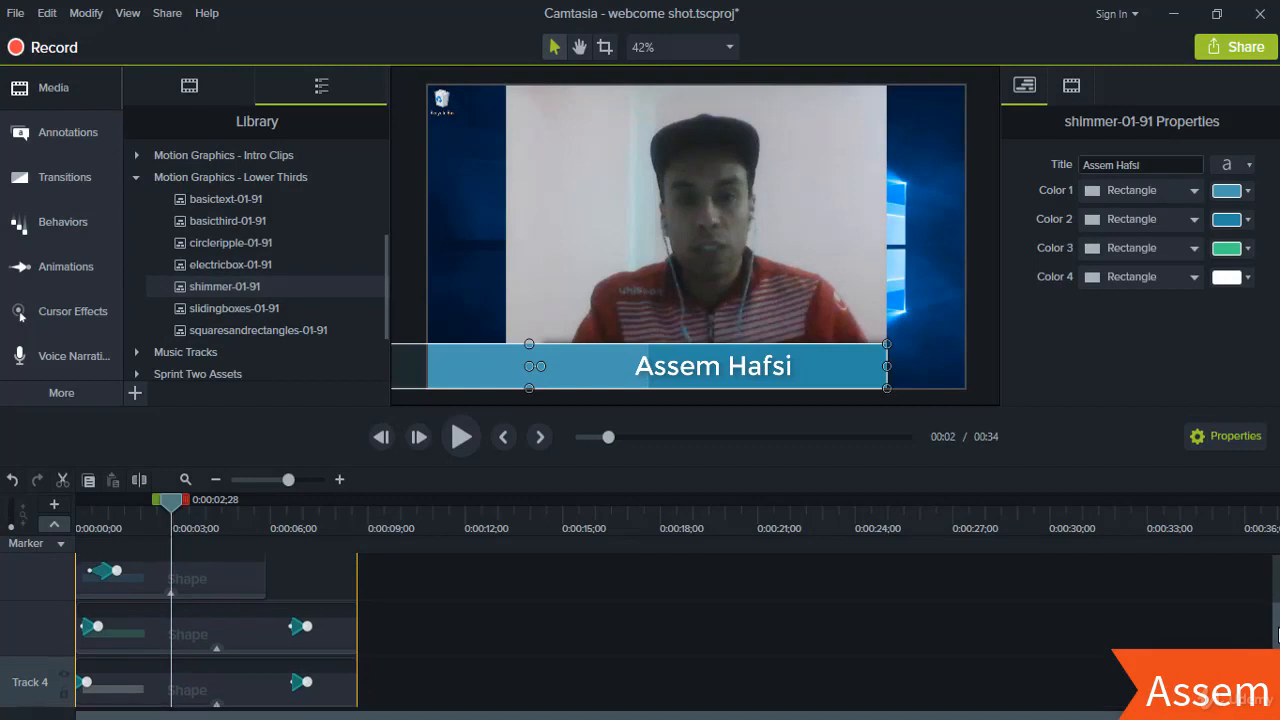
pyautogui.click(237, 684)
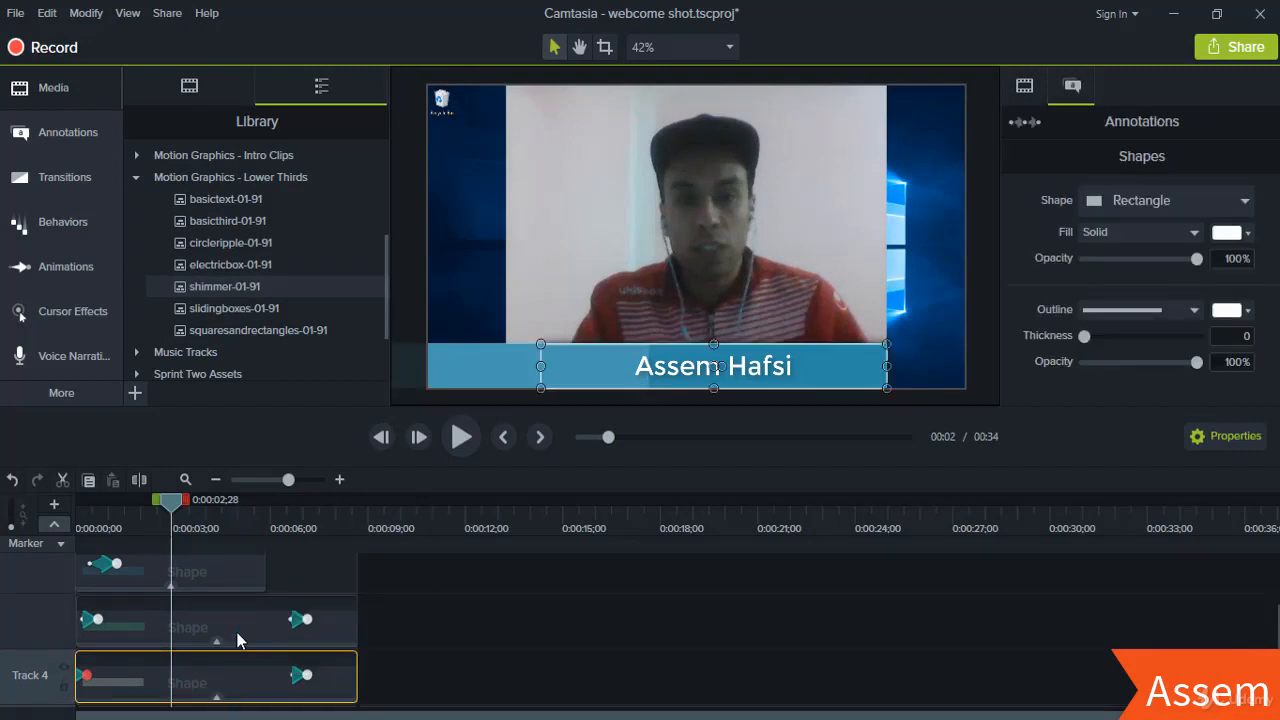
pyautogui.click(237, 636)
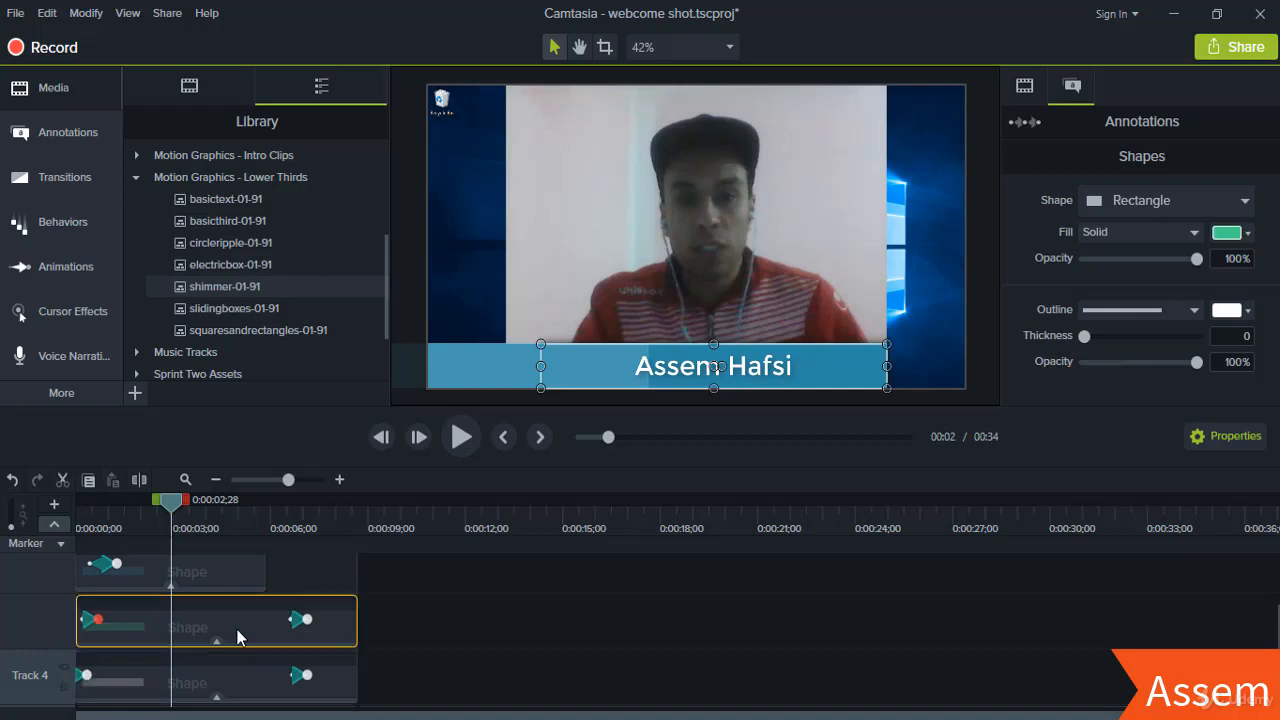
pyautogui.click(211, 570)
pyautogui.moveTo(1277, 636); pyautogui.dragTo(1275, 600)
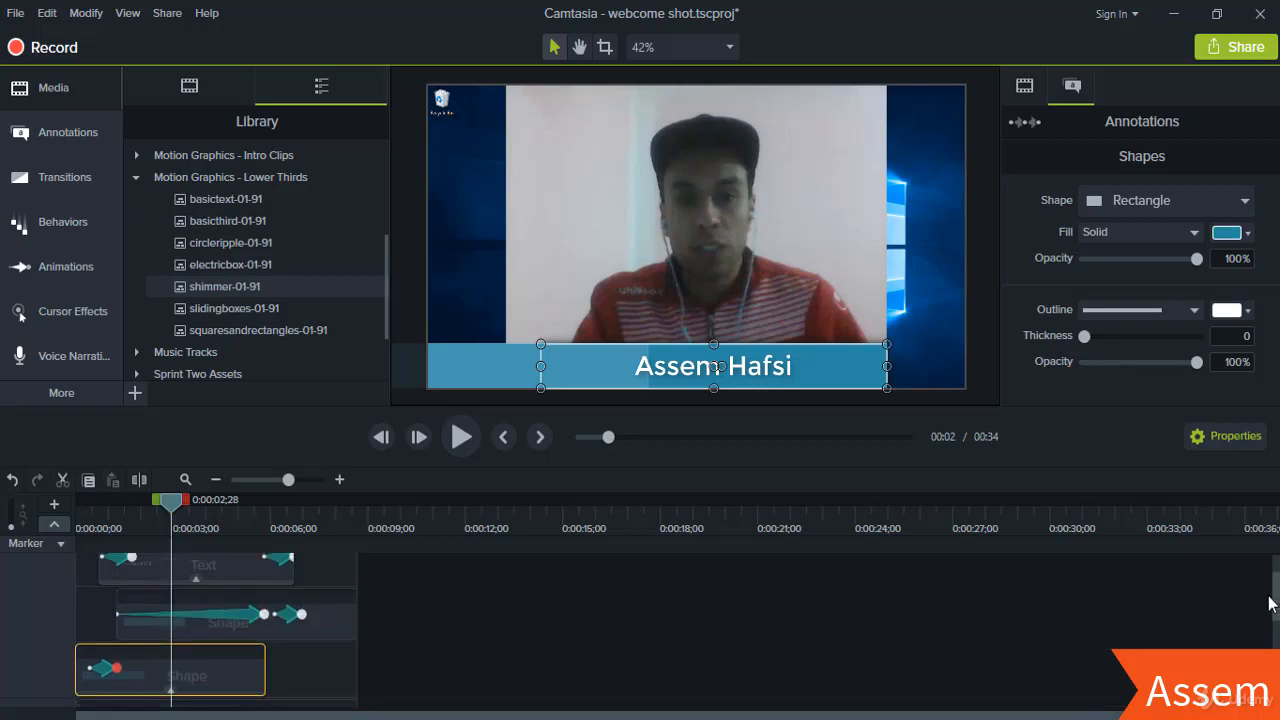
pyautogui.click(200, 630)
pyautogui.click(214, 571)
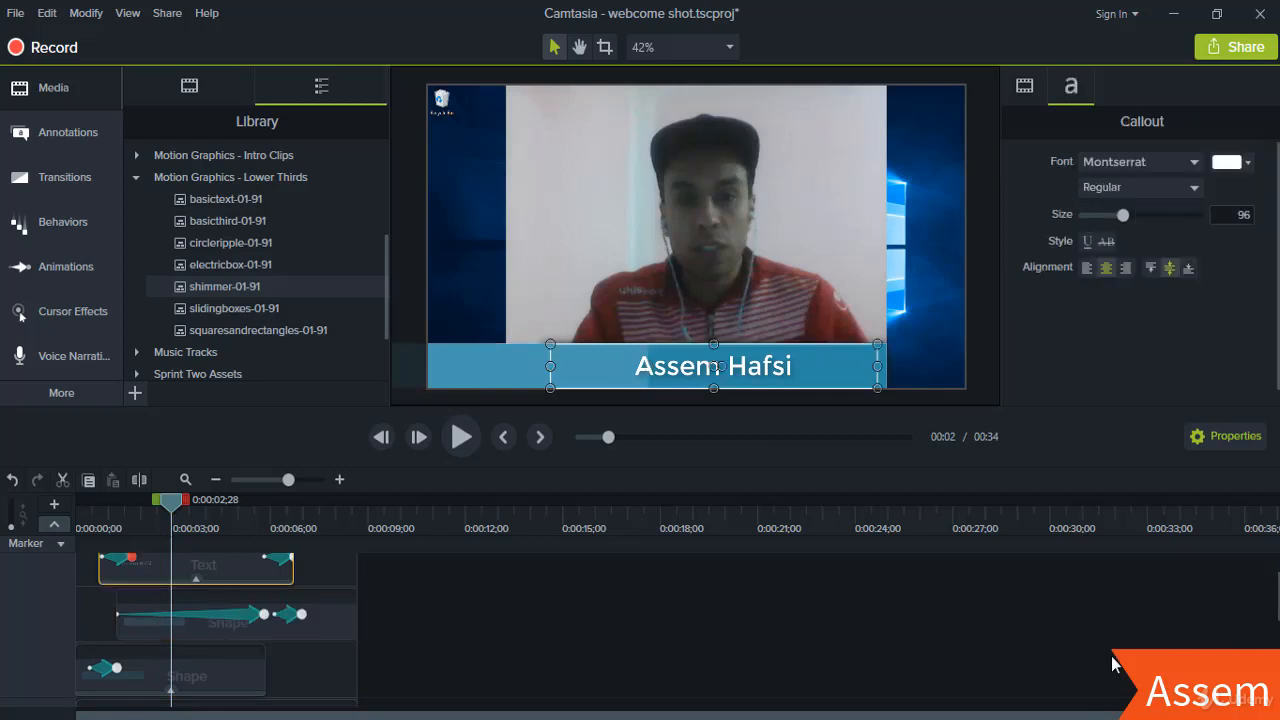
pyautogui.moveTo(1277, 586); pyautogui.dragTo(1277, 568)
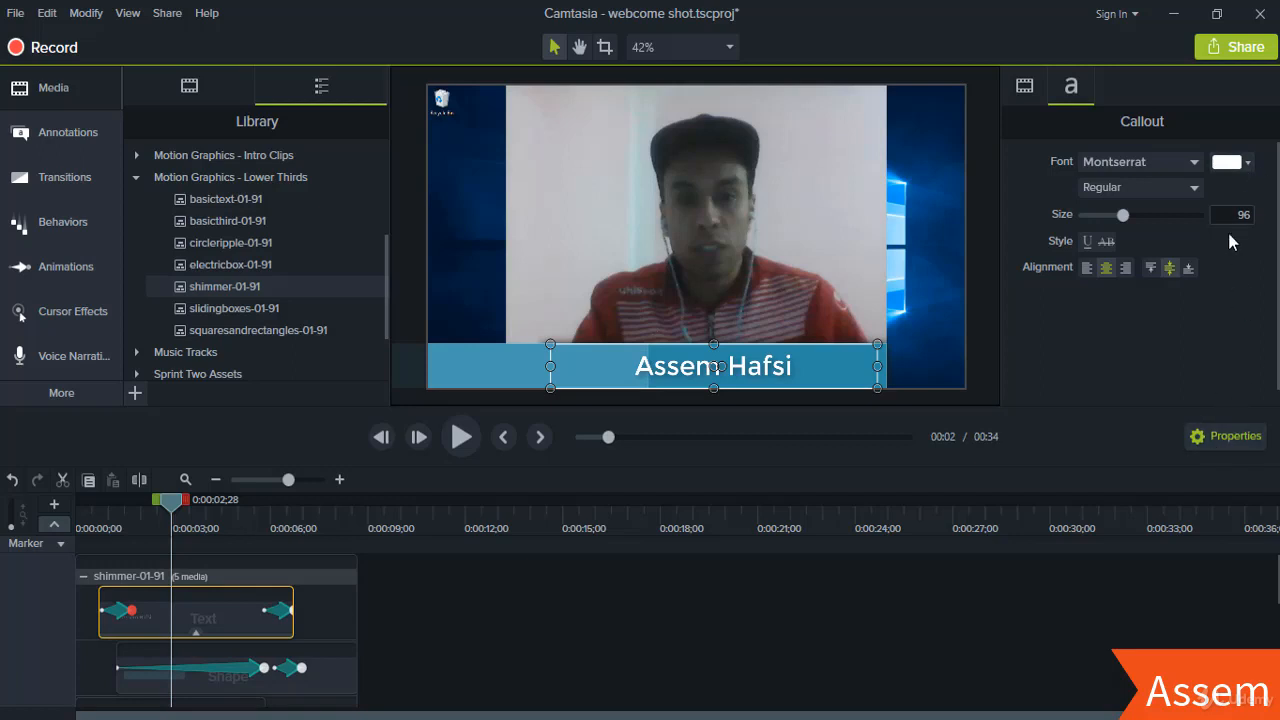
pyautogui.click(300, 680)
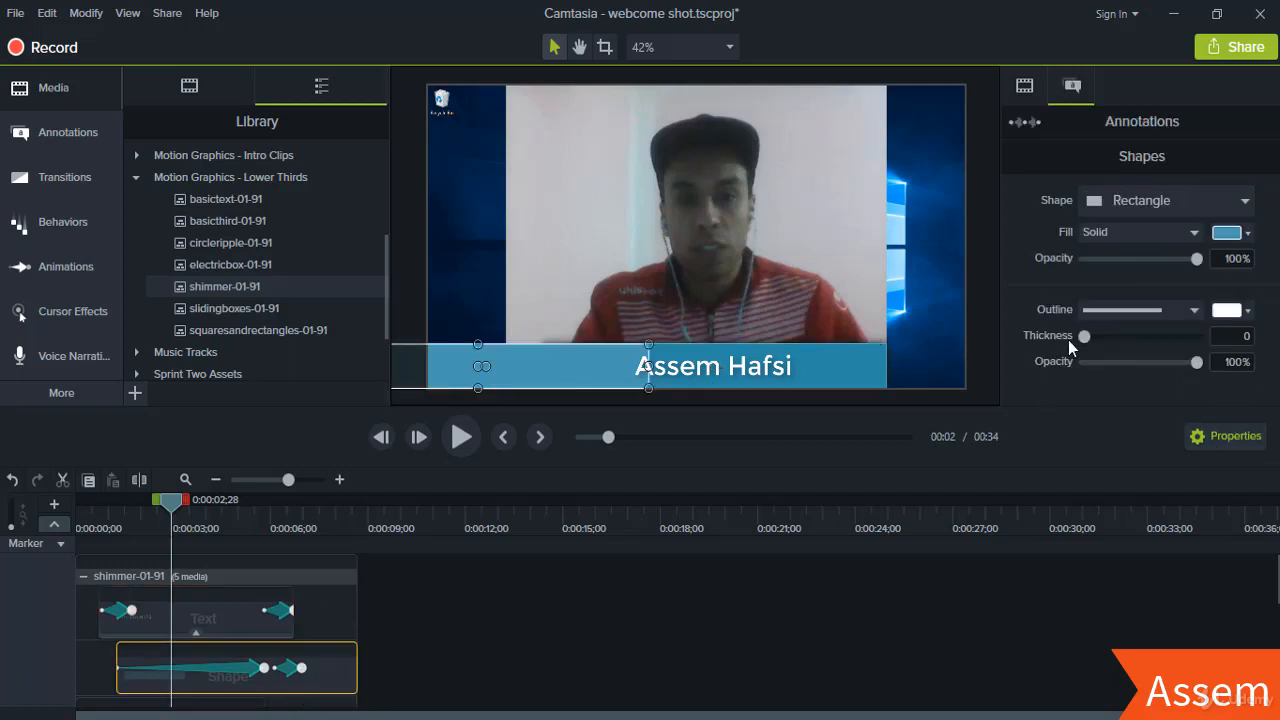
pyautogui.click(1246, 234)
pyautogui.click(1247, 236)
pyautogui.click(1246, 311)
pyautogui.click(85, 578)
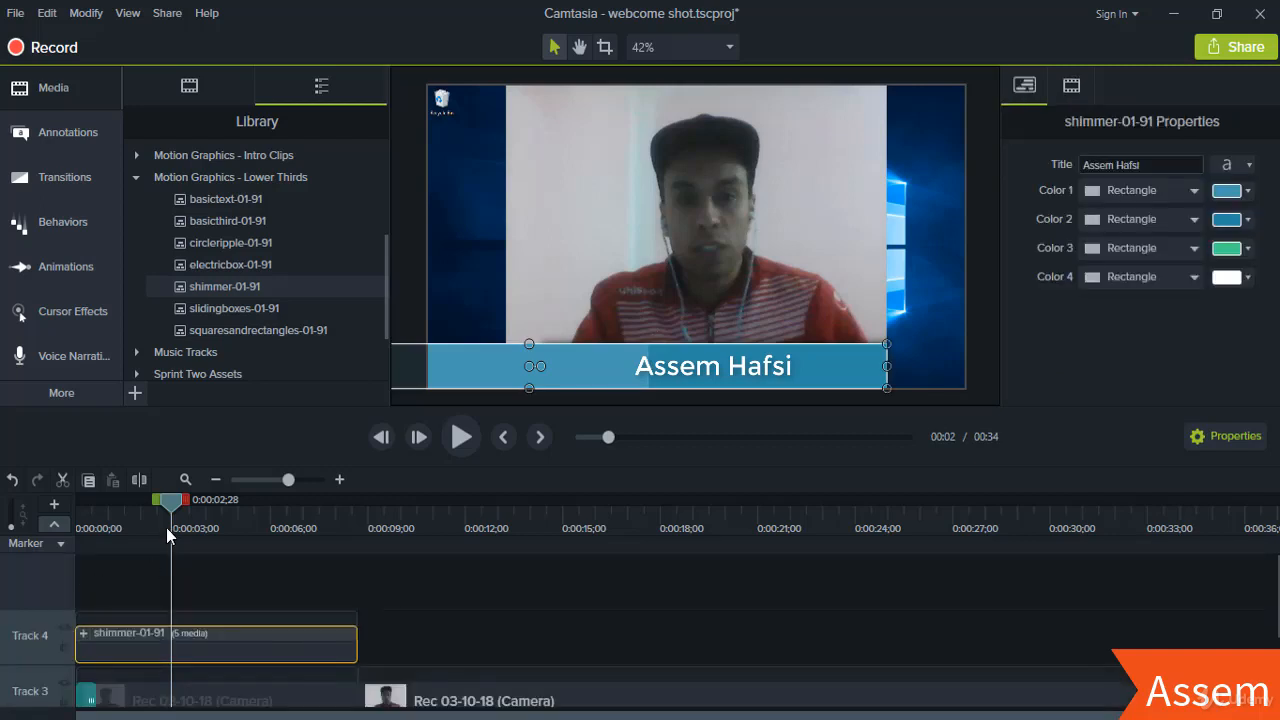
# - Deselect the shimmer clip, return to Media, and open the Library's + add-assets menu
pyautogui.moveTo(171, 502); pyautogui.dragTo(405, 526)
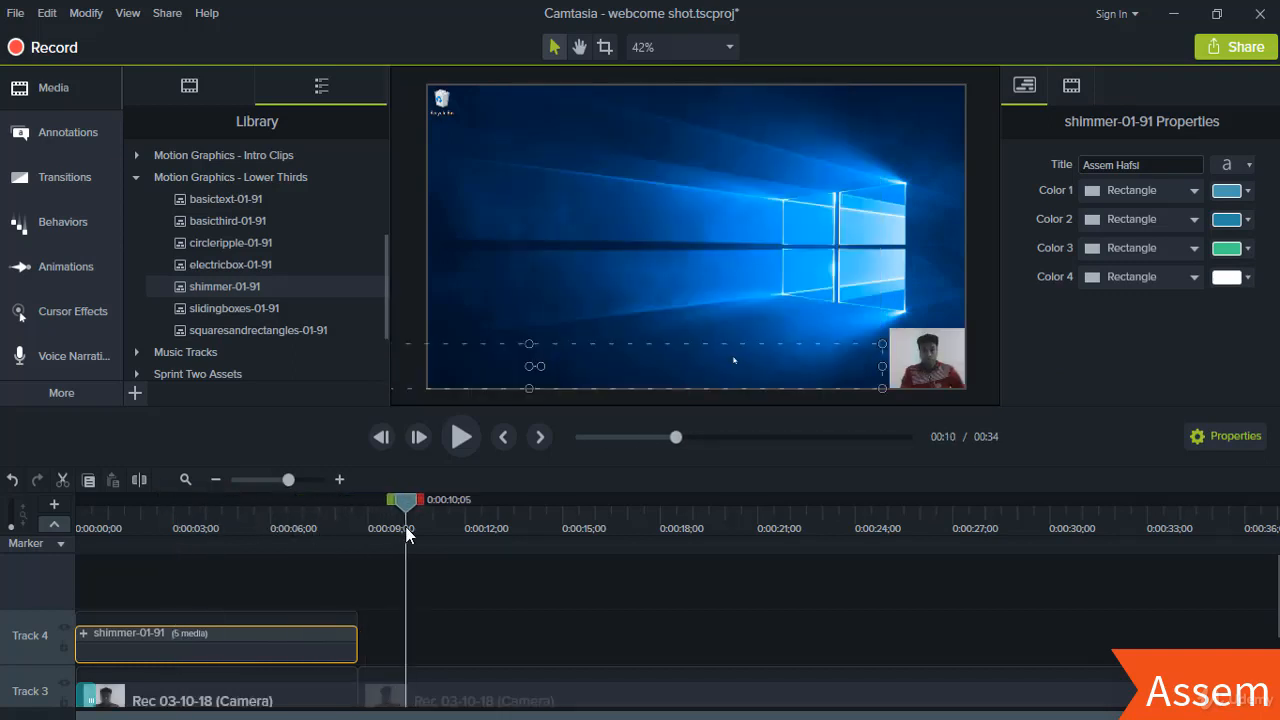
pyautogui.click(542, 598)
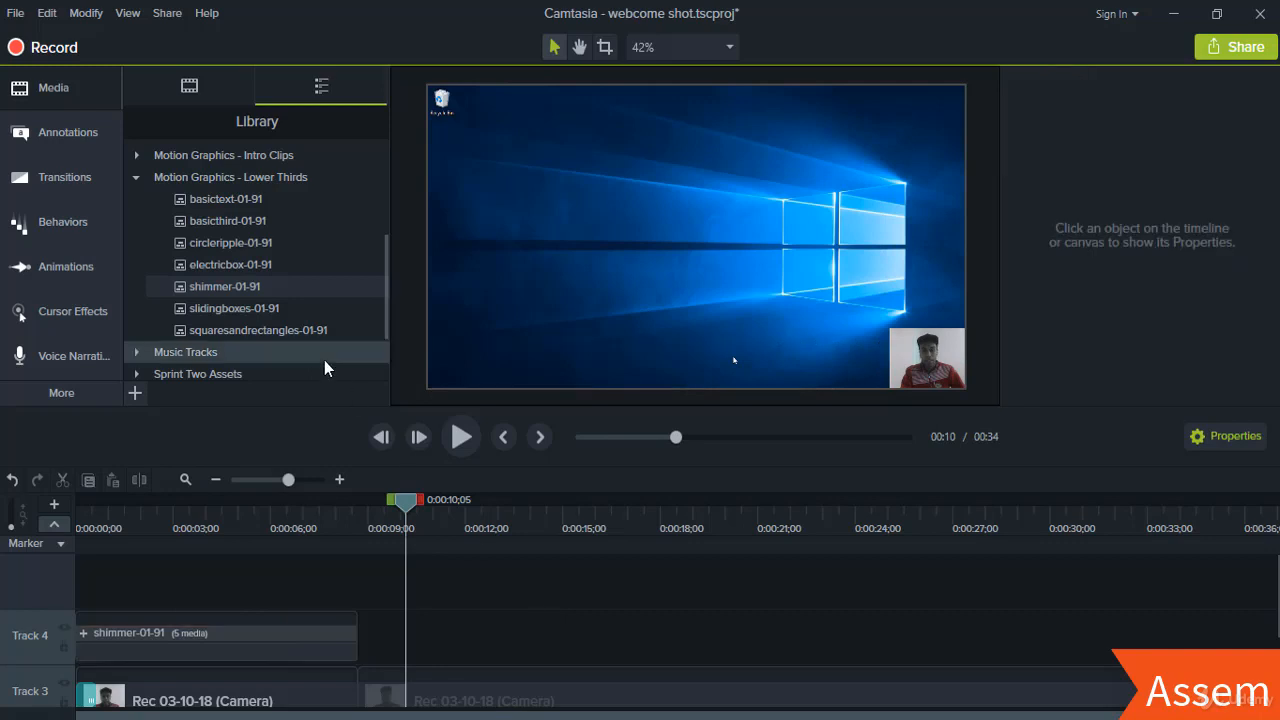
pyautogui.click(60, 92)
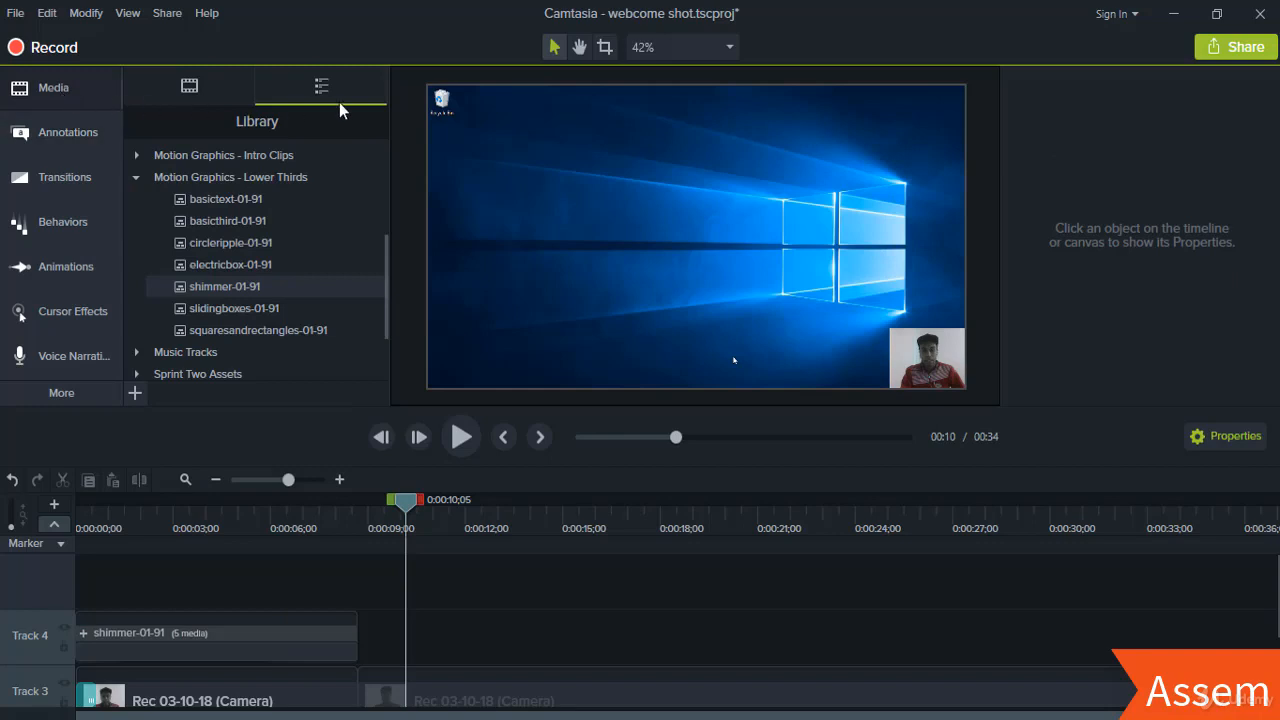
pyautogui.click(136, 391)
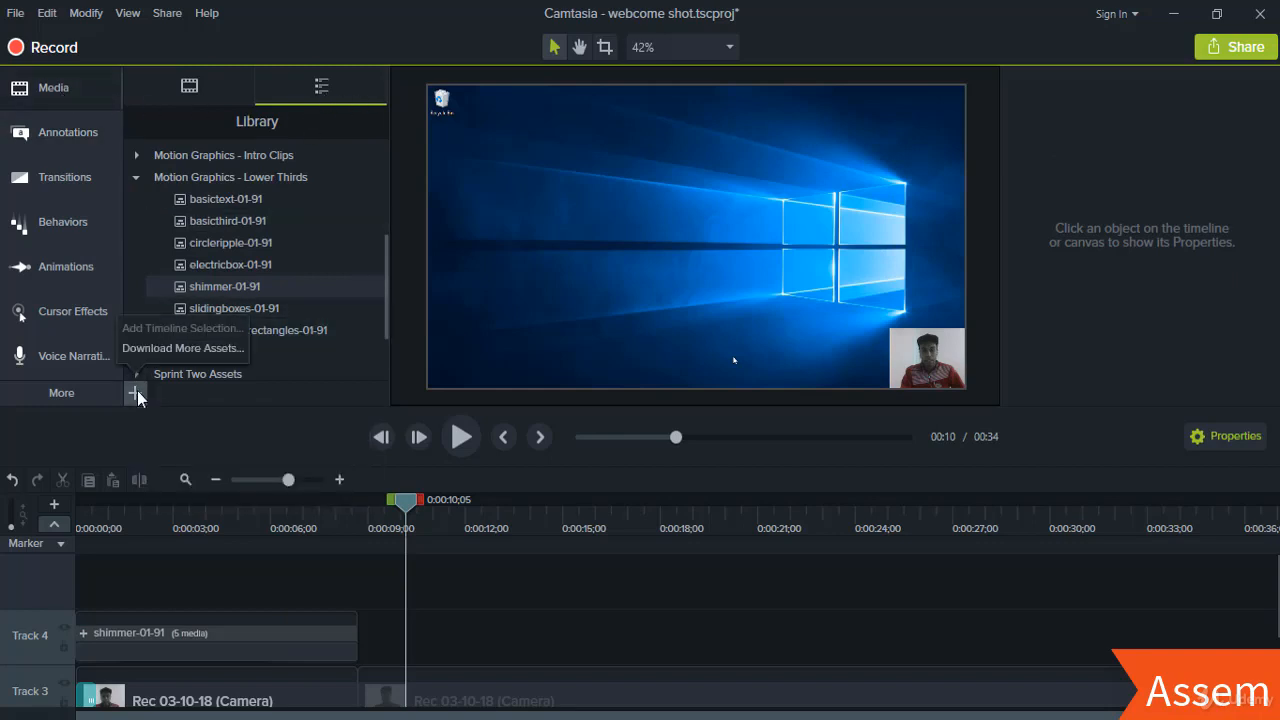
# - Open TechSmith's asset site and browse Motion Graphics down to lower thirds like Shimmer
pyautogui.click(169, 349)
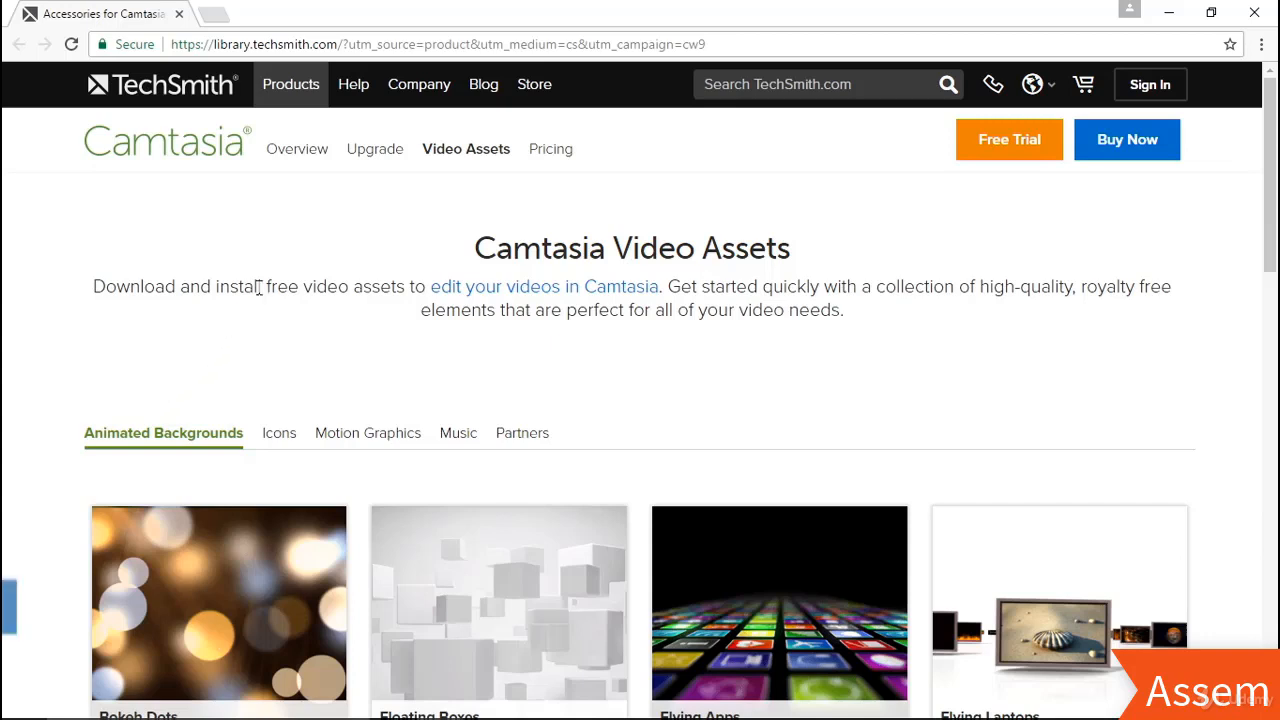
pyautogui.click(370, 438)
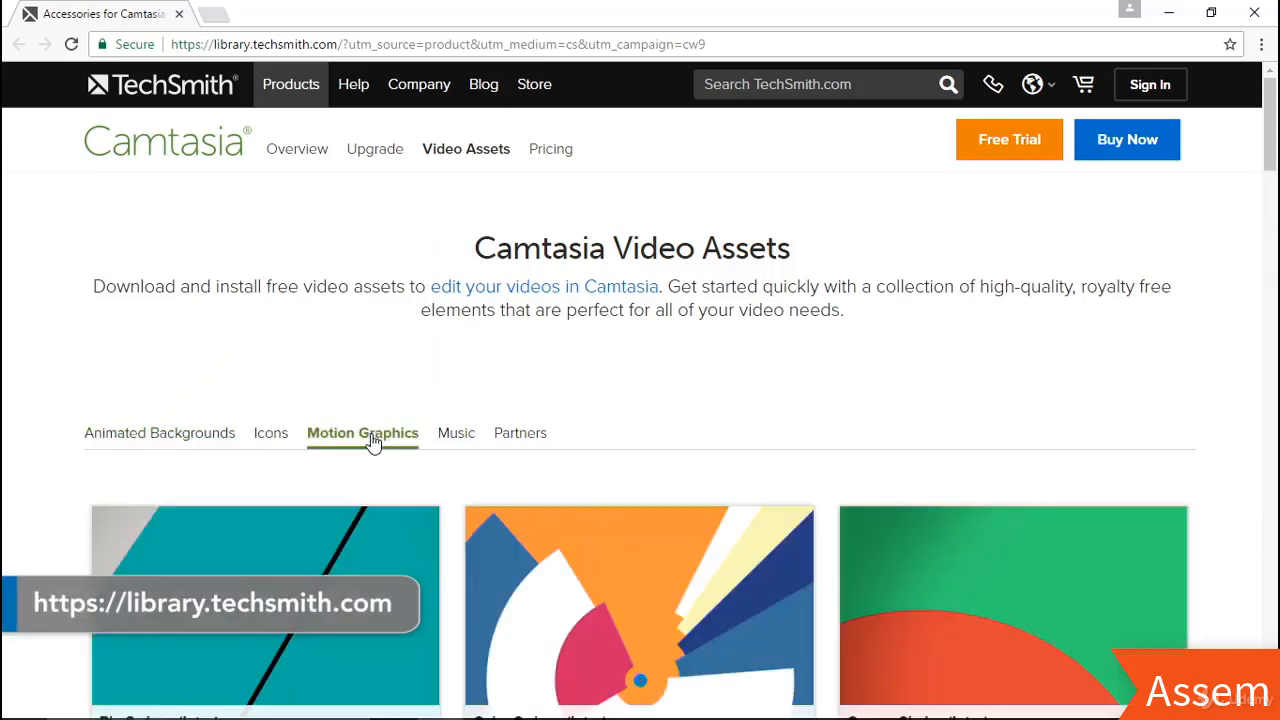
pyautogui.scroll(-3, 404, 420)
pyautogui.scroll(-8, 406, 424)
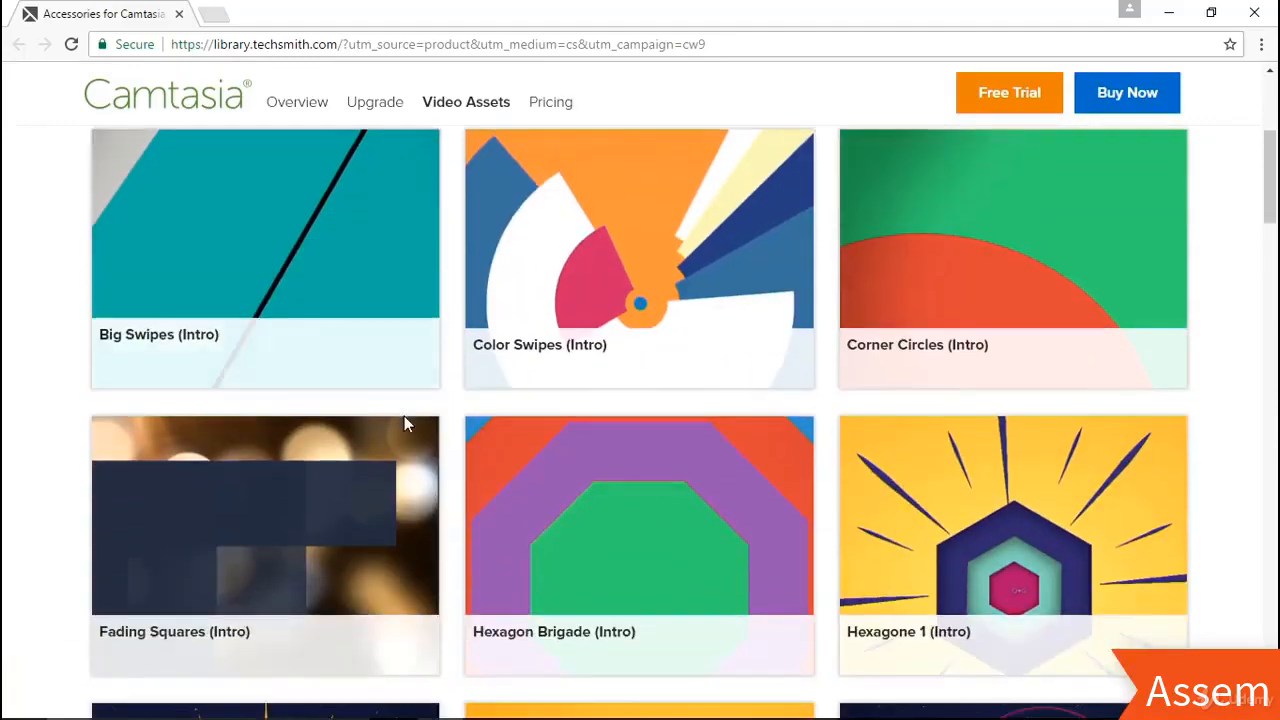
pyautogui.scroll(-10, 404, 418)
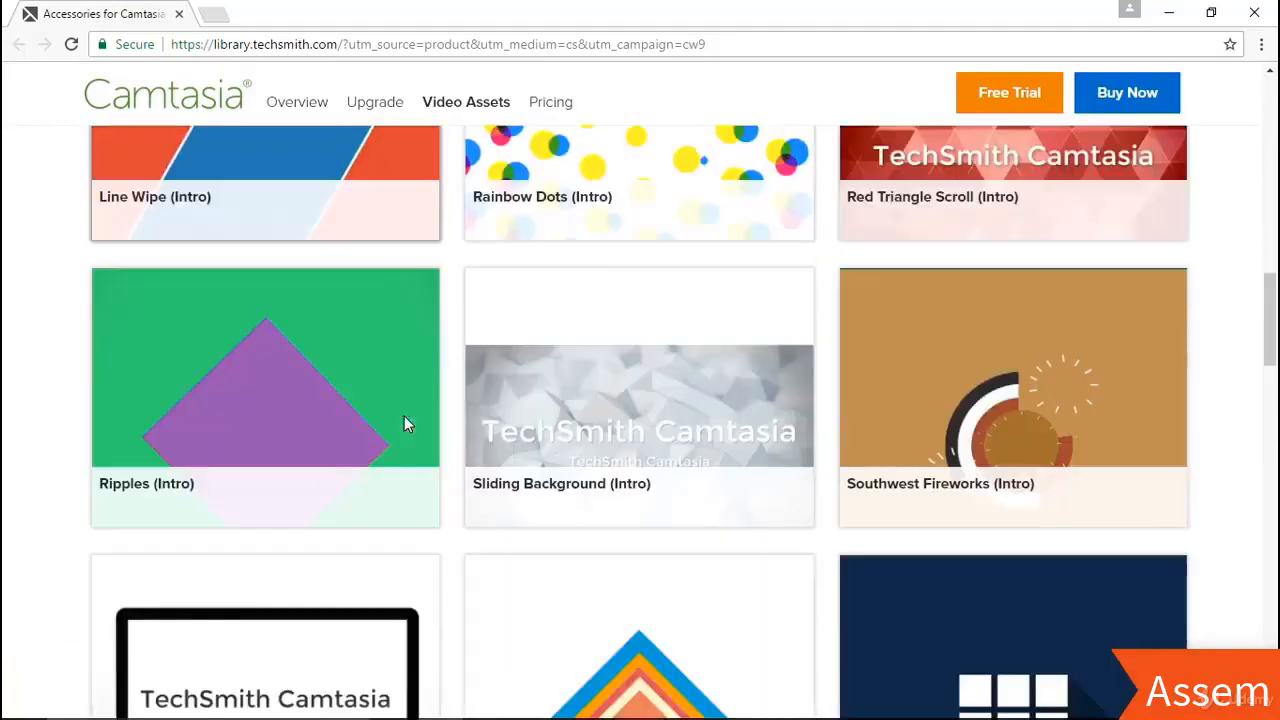
pyautogui.scroll(-8, 404, 424)
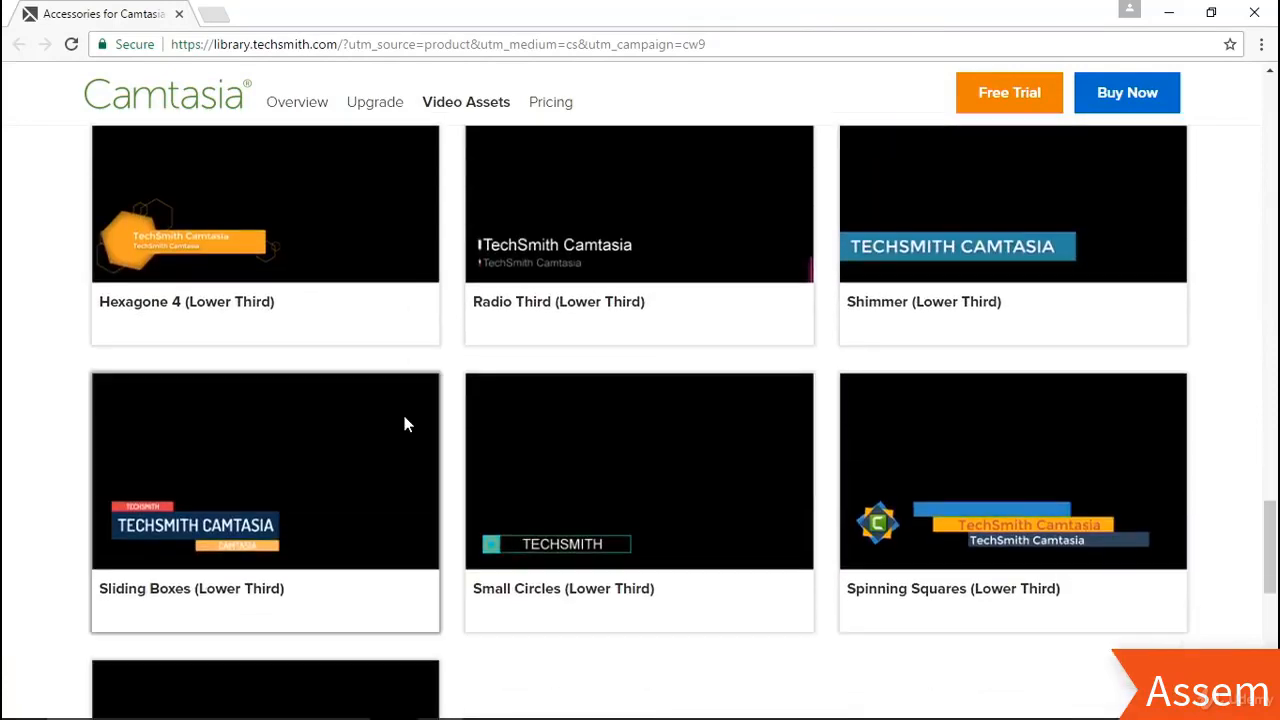
pyautogui.moveTo(405, 424)
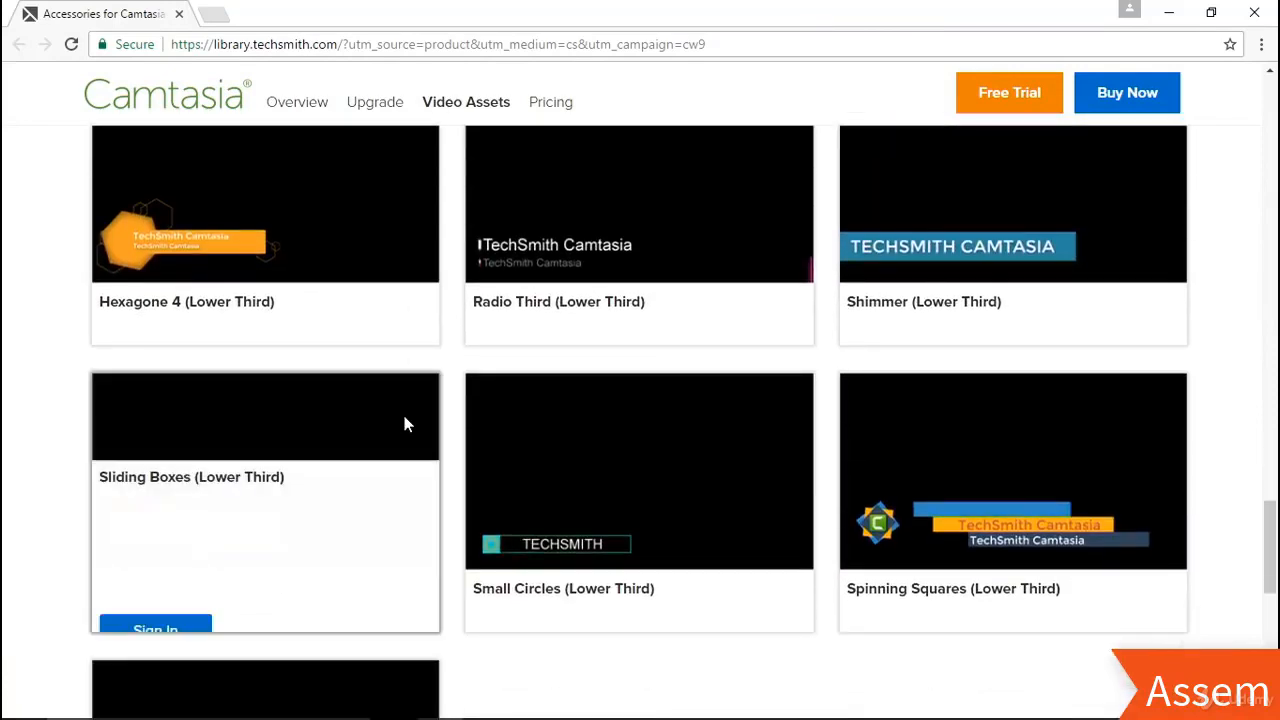